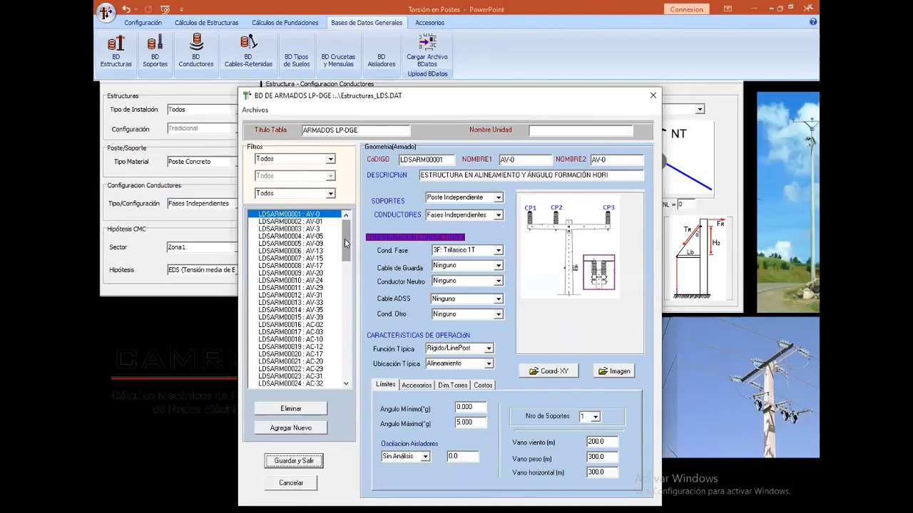
Compare the diagrams and data of the first assemblies, from AV-0 to AV-09, in the LP-DGE assembly database
left_click(321, 221)
left_click(318, 236)
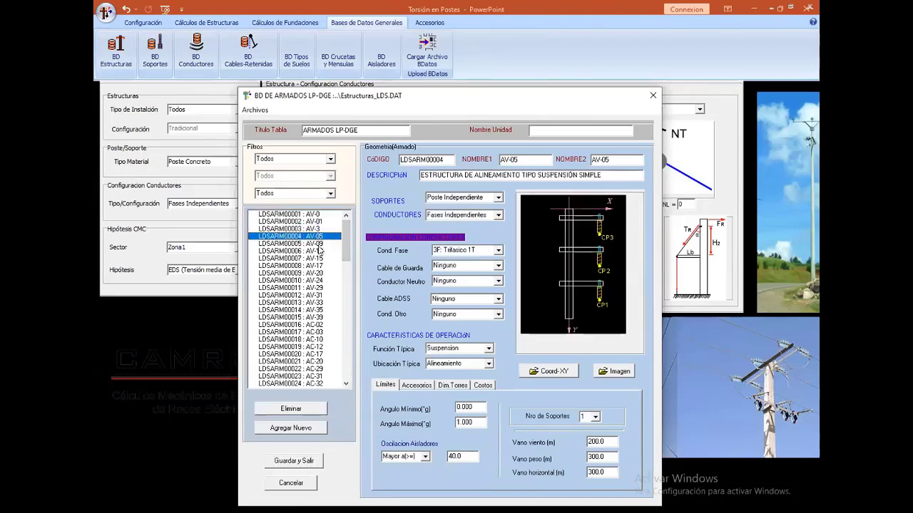
left_click(321, 244)
left_click(321, 221)
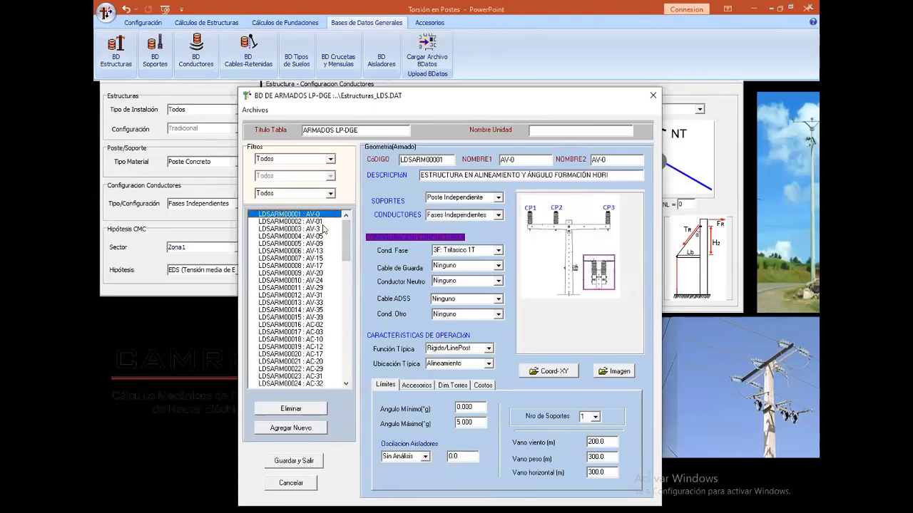
left_click(323, 229)
left_click(325, 236)
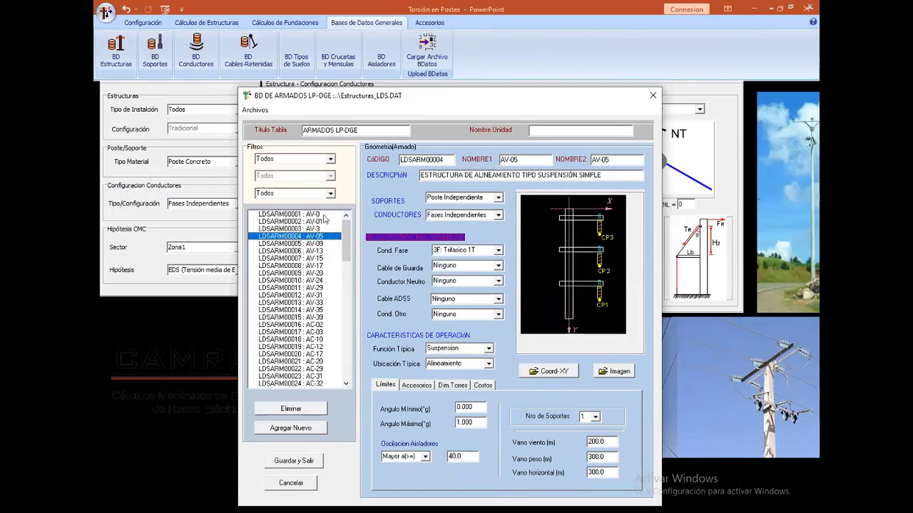
left_click(323, 215)
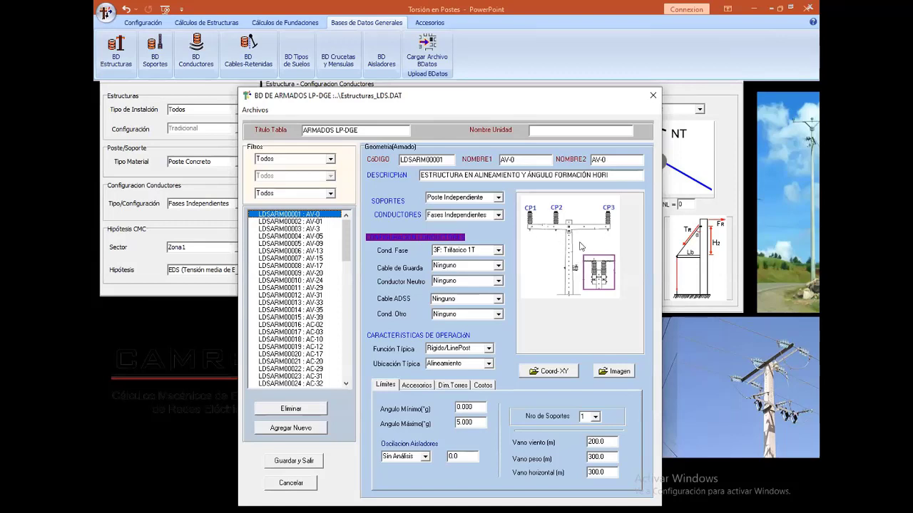
Look through the assemblies between AV-3 and AV-20, finishing on the simple suspension assembly AV-05
left_click(305, 229)
left_click(310, 243)
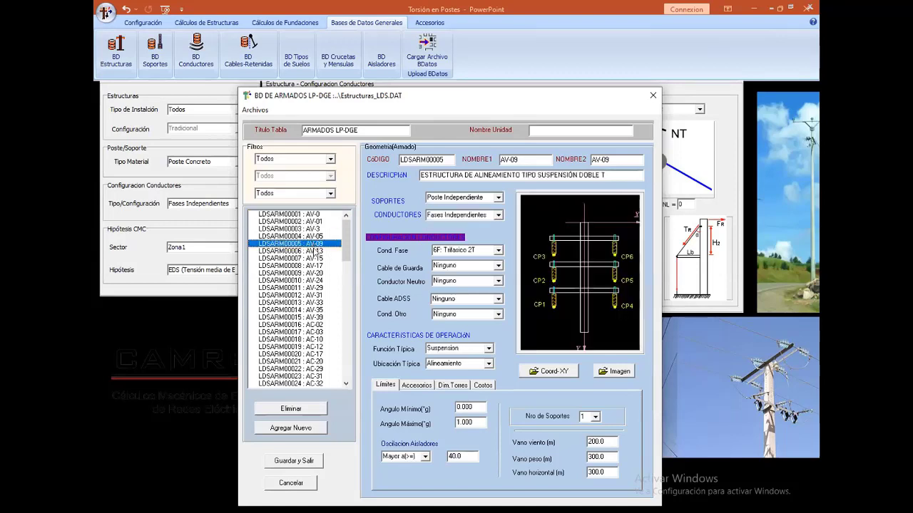
left_click(318, 251)
left_click(331, 267)
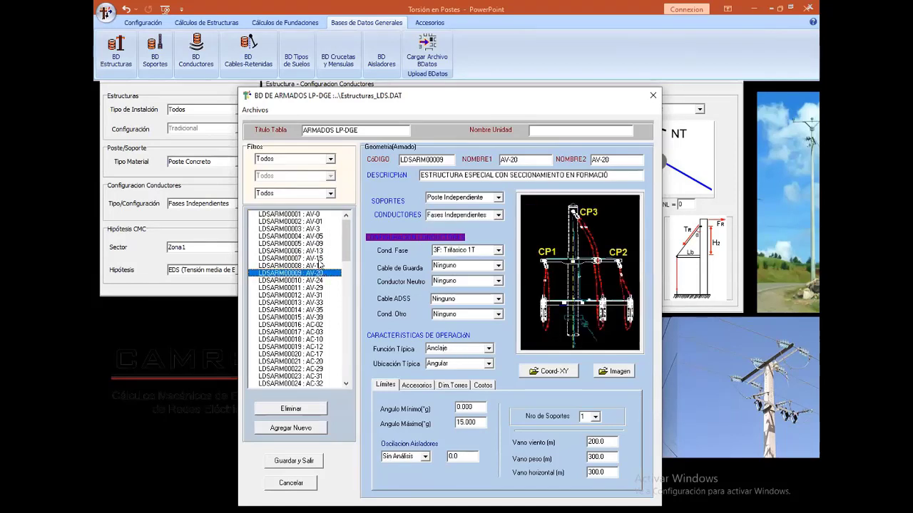
left_click(319, 259)
left_click(320, 268)
left_click(317, 237)
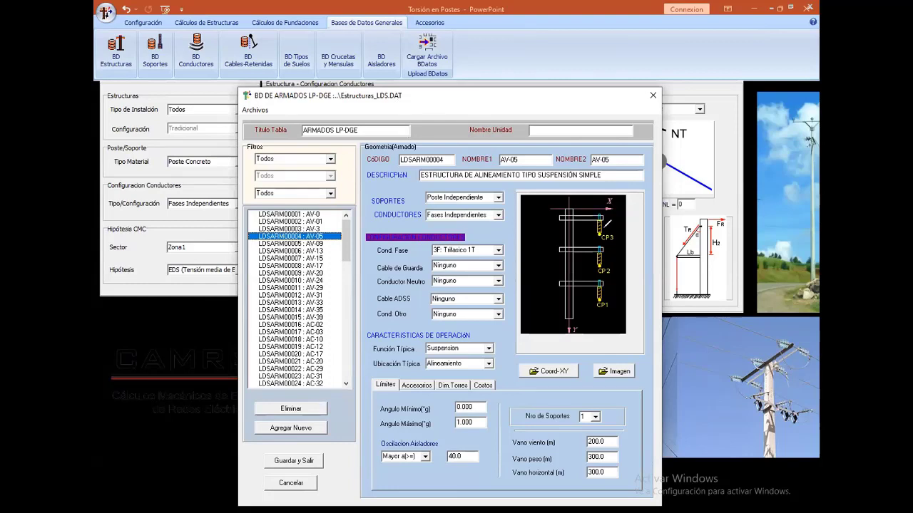
Mark the conductor path through point CP3 on the AV-05 diagram with freehand red lines and clear the markings
left_click_drag(606, 226, 540, 283)
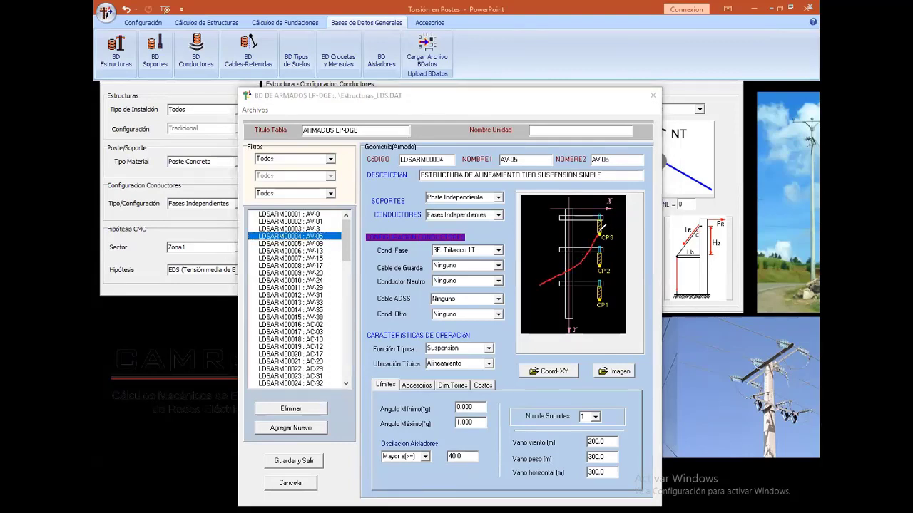
left_click_drag(603, 238, 663, 208)
mouse_move(610, 227)
left_mouse_down()
mouse_move(645, 187)
mouse_move(646, 198)
left_mouse_up()
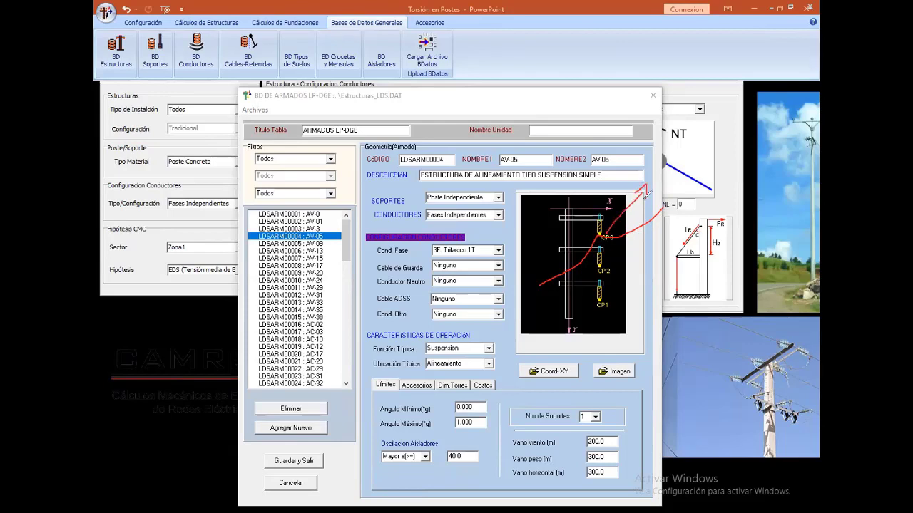
mouse_move(586, 240)
left_mouse_down()
mouse_move(541, 274)
mouse_move(578, 261)
left_mouse_up()
key("Escape")
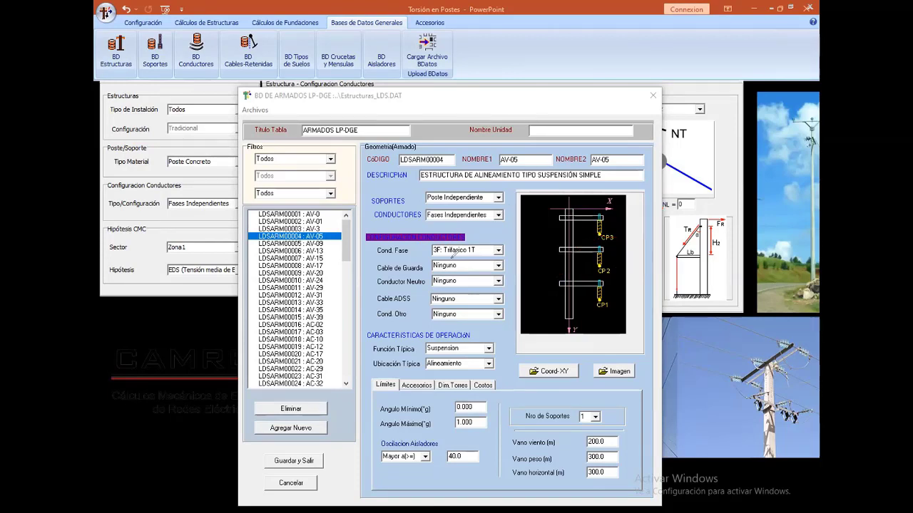
View assembly AV-33 and find the vertical anchor assembly AC-33-II further along the assembly list
left_click(325, 302)
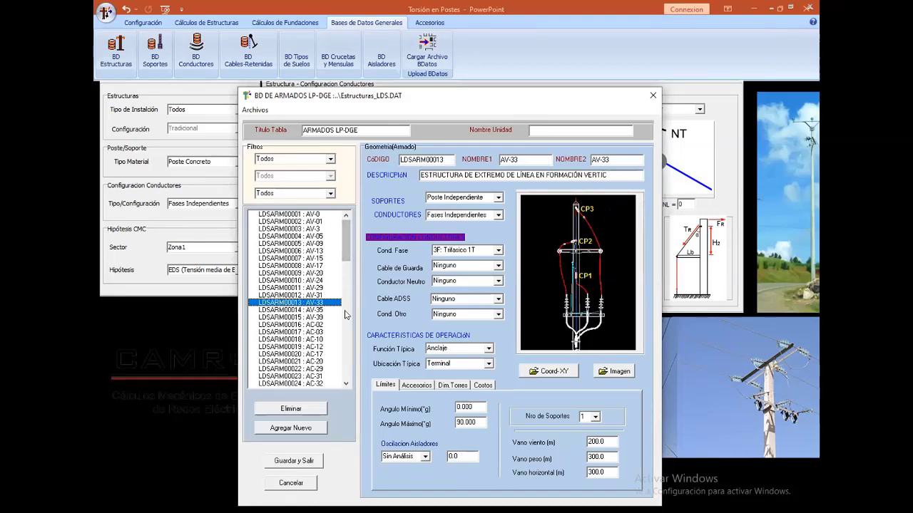
left_click(346, 314)
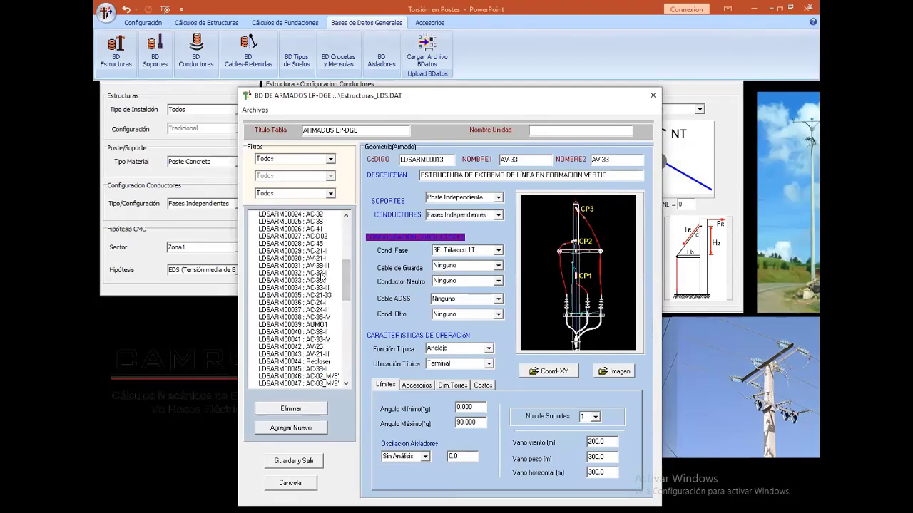
left_click(323, 273)
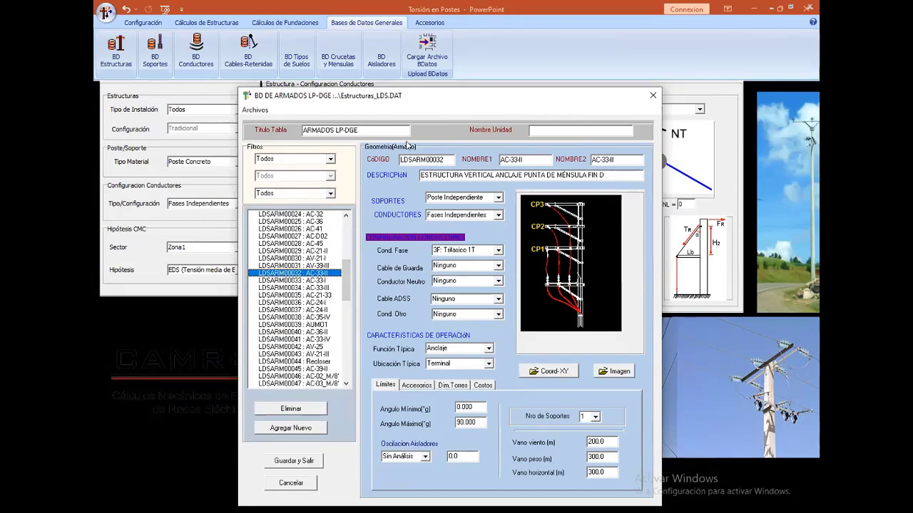
Examine the conductor point coordinates of AC-33-II against its diagram, then leave the assembly database without saving
left_click(567, 361)
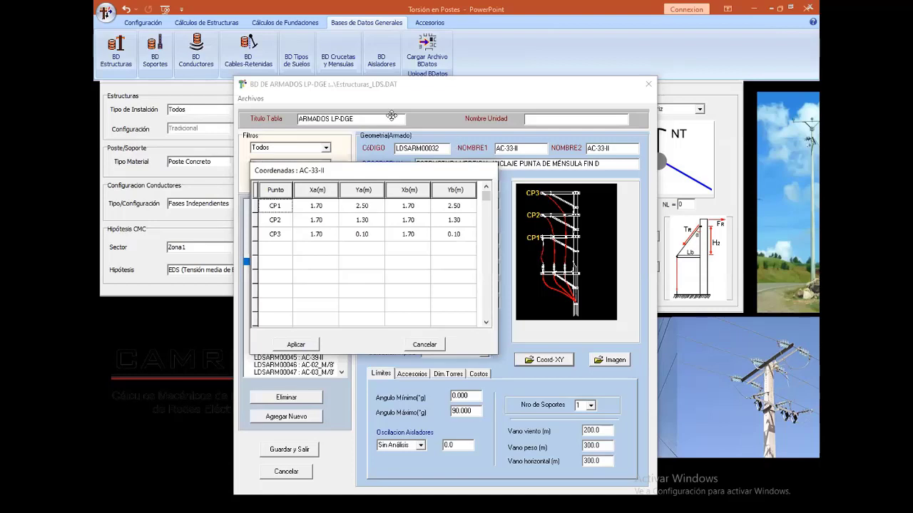
left_click(551, 202)
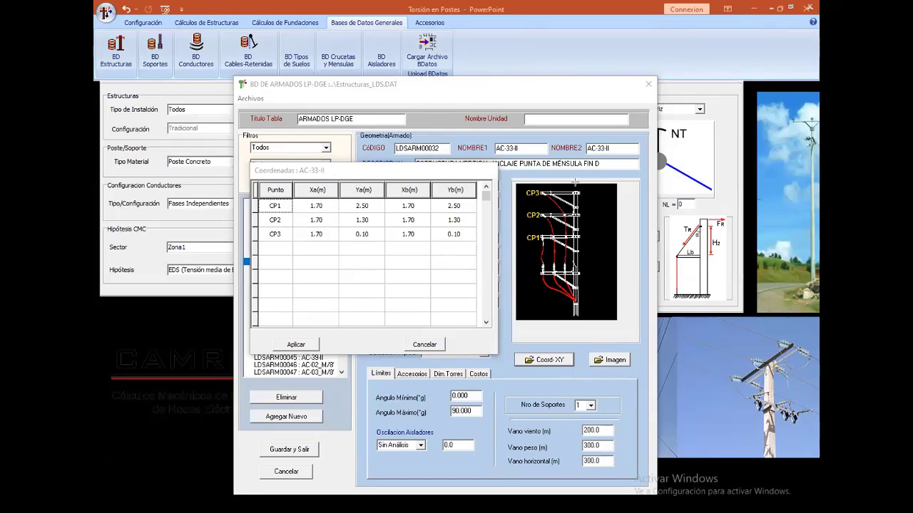
left_click_drag(575, 182, 536, 182)
left_click(425, 344)
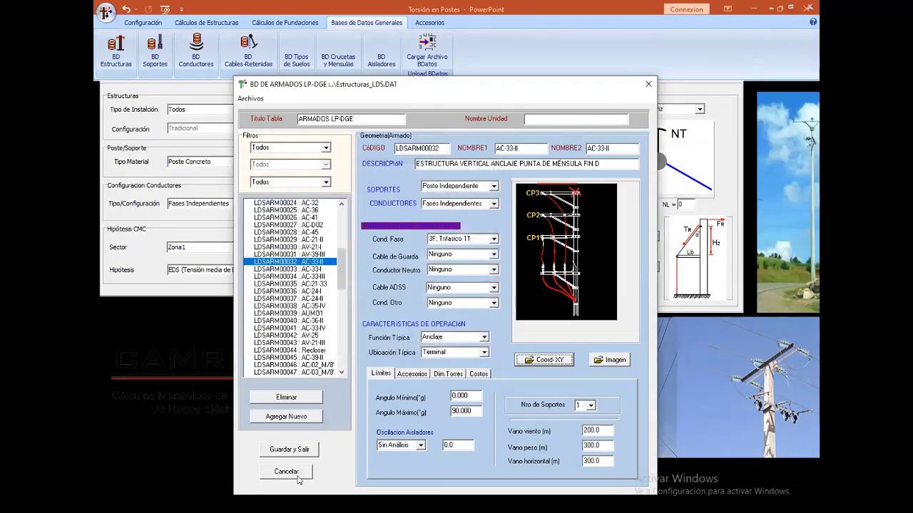
left_click(297, 476)
left_click(524, 304)
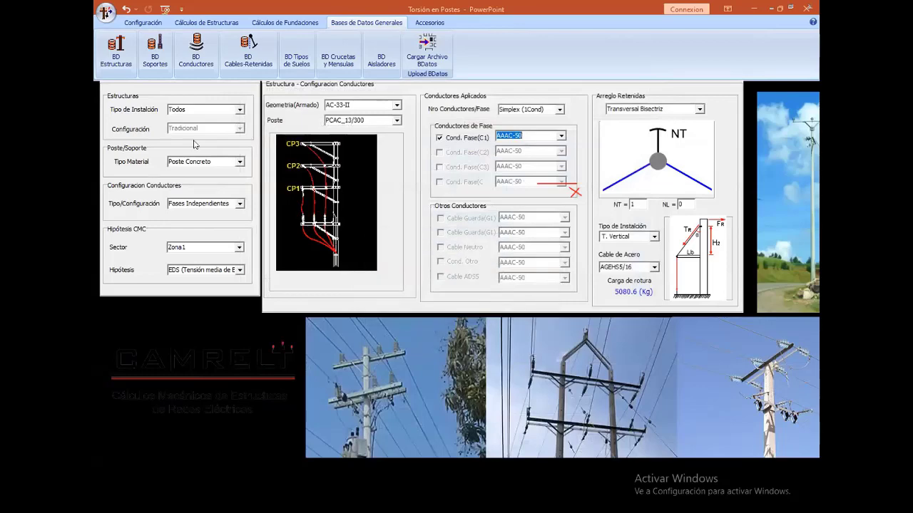
Open the supports database at the concrete poles and review the lengths of the 12 m poles
left_click(158, 56)
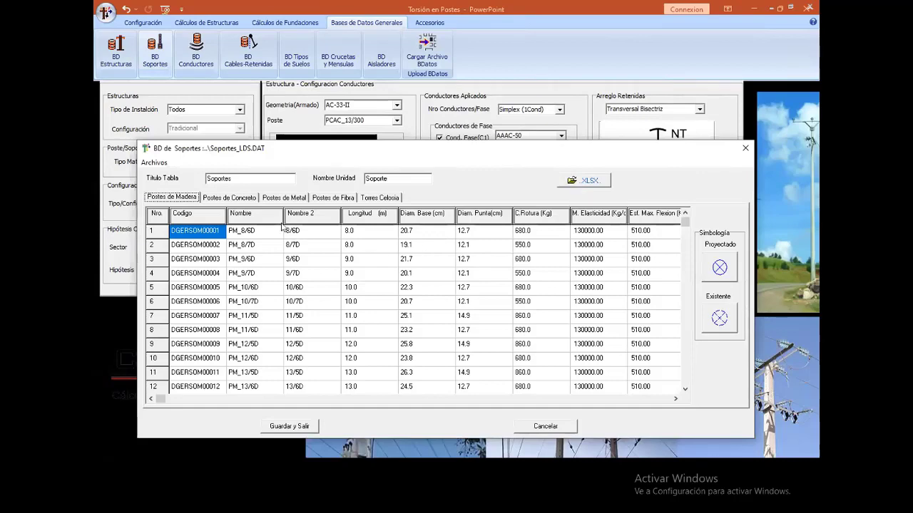
left_click(233, 198)
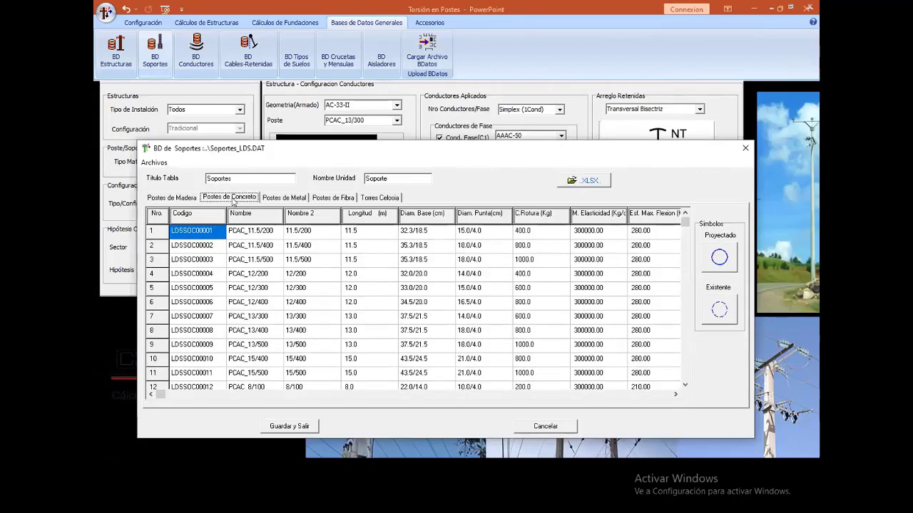
left_click(372, 278)
key("Return")
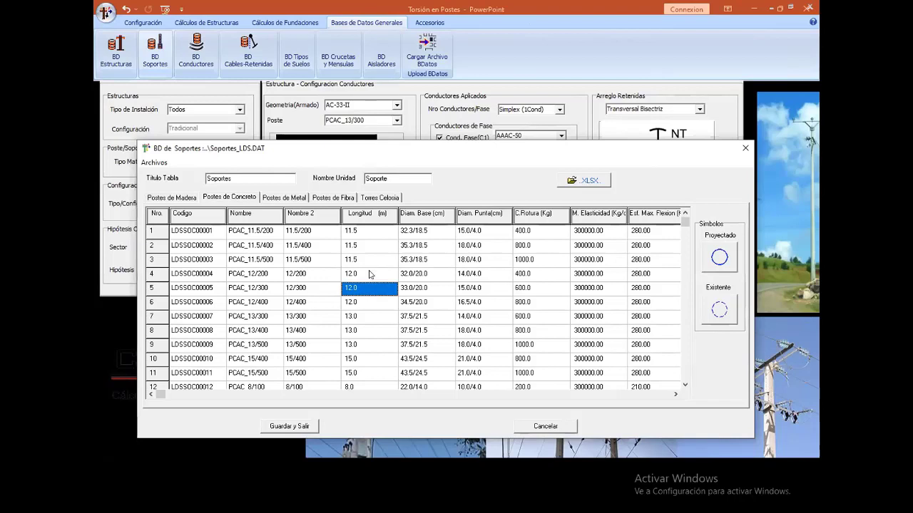
key("Down")
key("Down")
key("Down")
Examine the base and tip diameters of the PCAC_12/300 and PCAC_12/400 concrete poles, then close the supports database
left_click(431, 292)
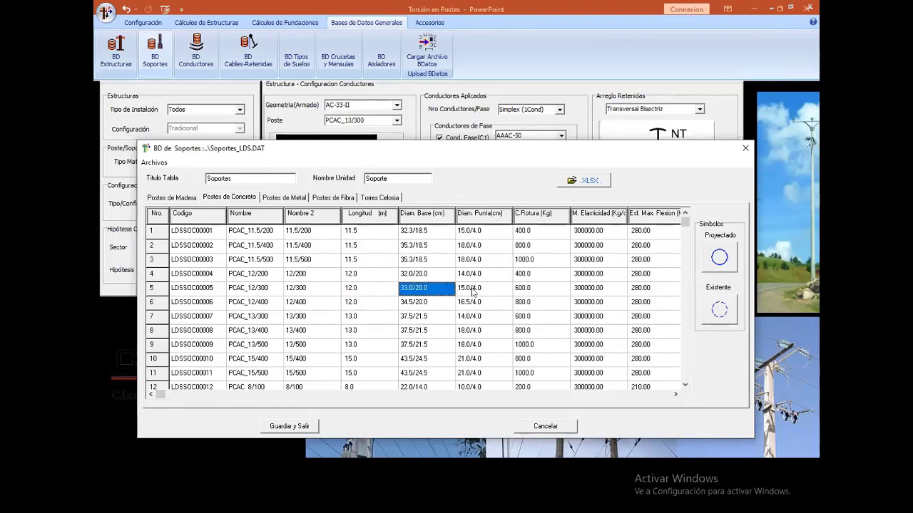
left_click(472, 291)
left_click(437, 293)
left_click(417, 305)
left_click(388, 309)
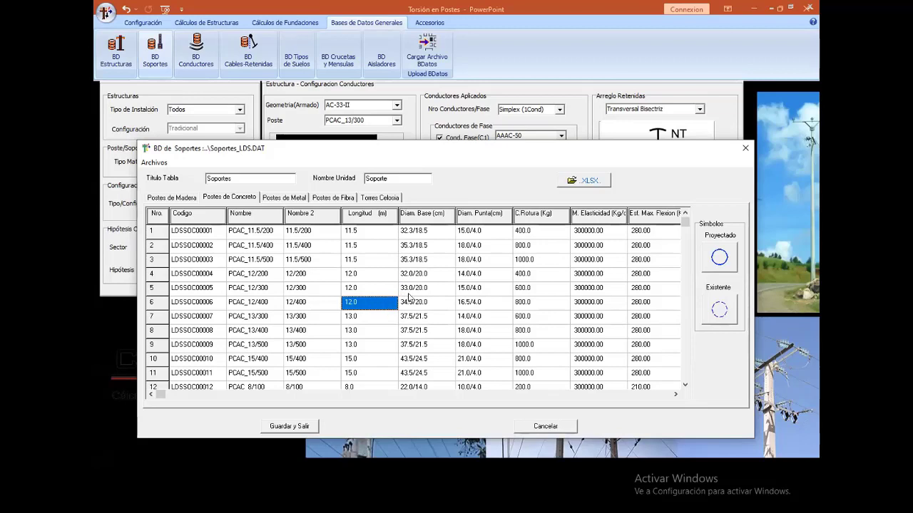
left_click(409, 290)
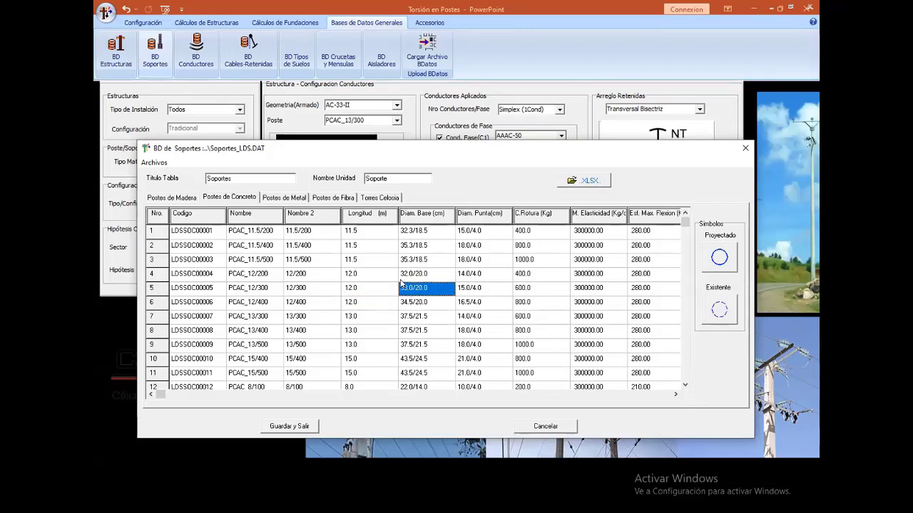
left_click(558, 139)
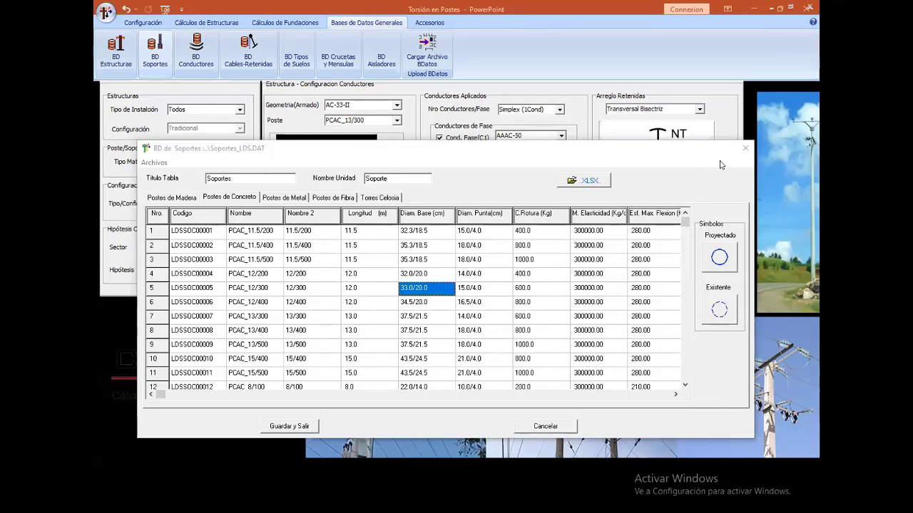
left_click(745, 147)
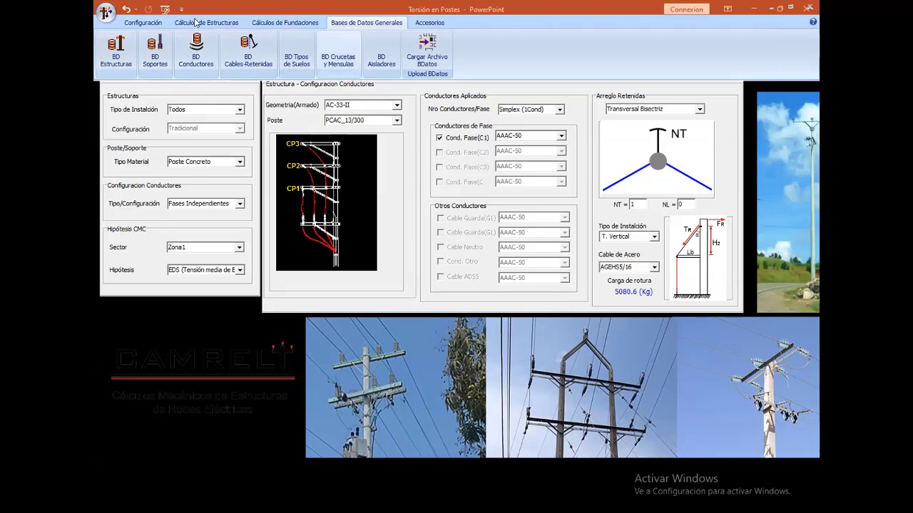
Review the pole torsion stress limits for concrete, wood and fibre in the CME configuration's safety factors and accept the settings
left_click(152, 26)
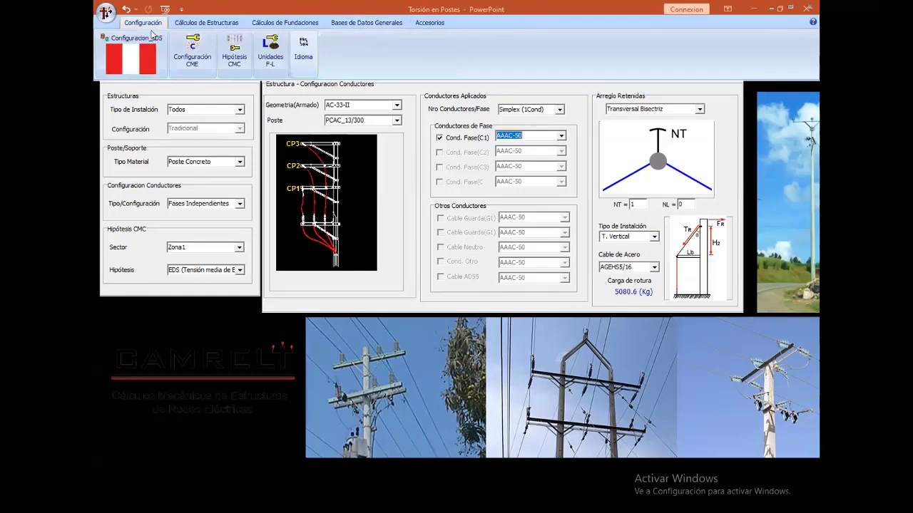
left_click(193, 51)
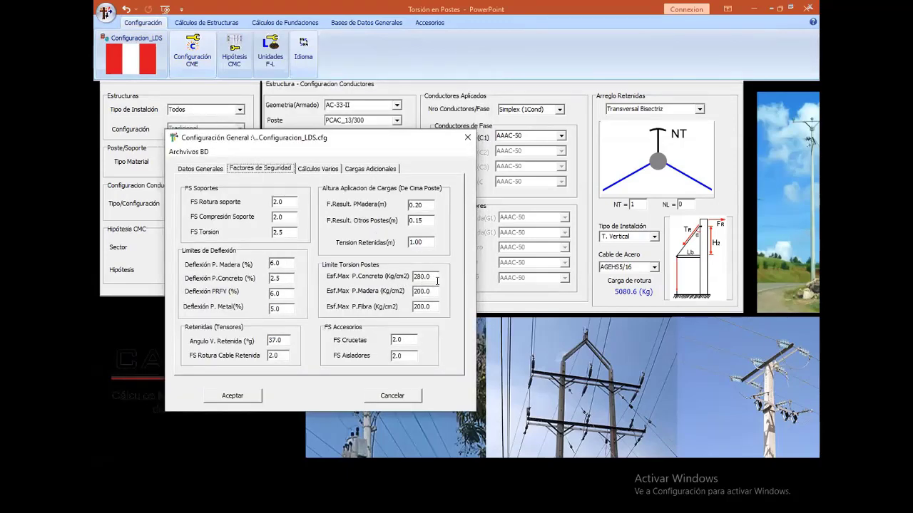
left_click(434, 275)
double_click(436, 274)
left_click(430, 276)
left_click_drag(432, 278, 402, 278)
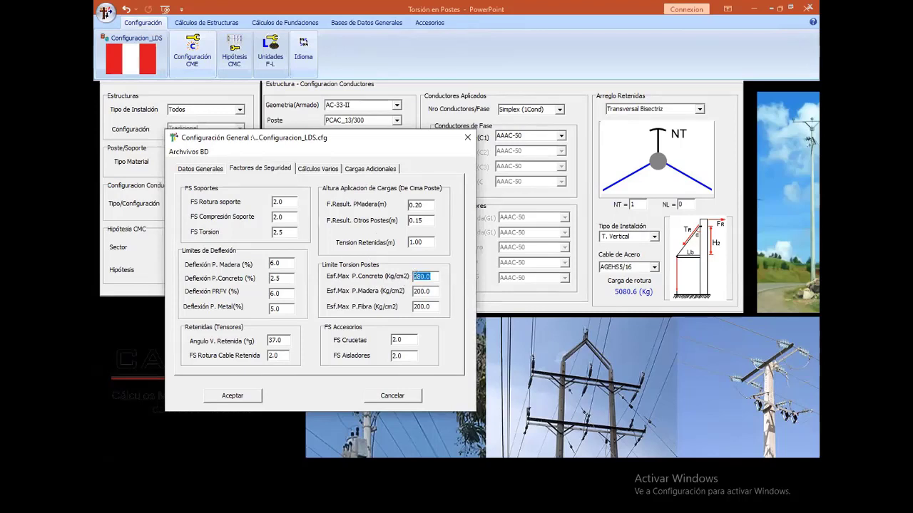
left_click(420, 291)
left_click_drag(431, 306, 404, 306)
left_click(261, 395)
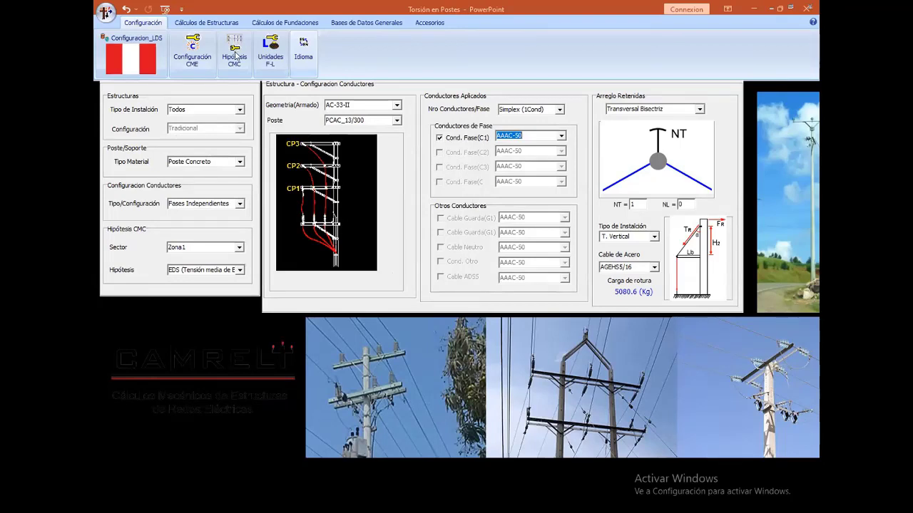
Open the CMC hypothesis table and review the phase conductor conditions of hypotheses II, III and IV for SECTOR I
left_click(235, 56)
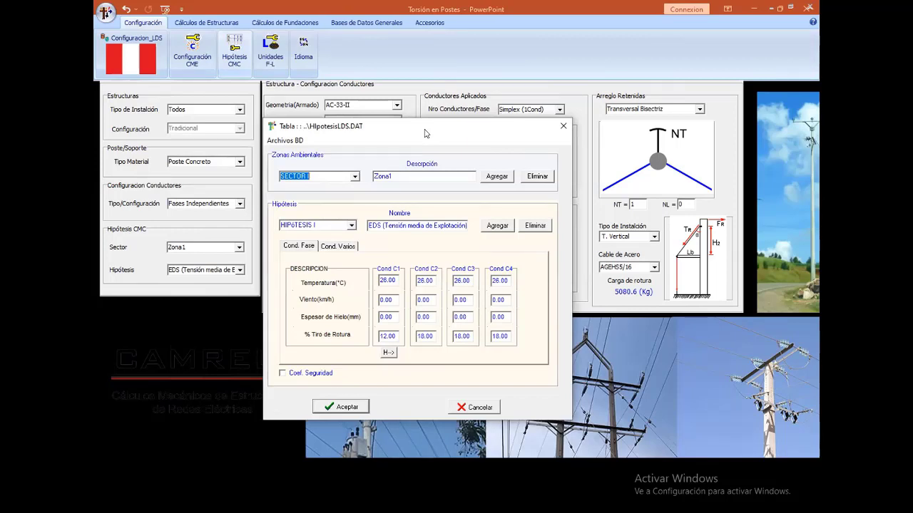
left_click(350, 225)
left_click(333, 242)
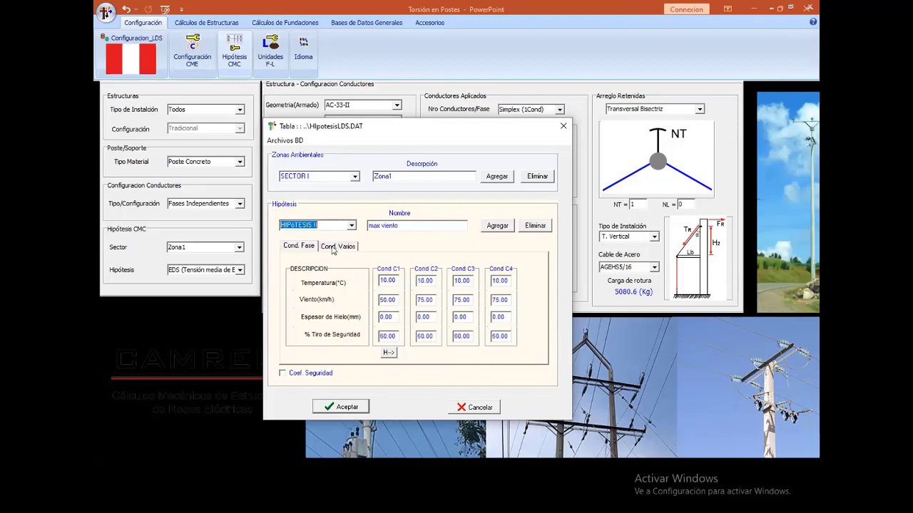
left_click(351, 225)
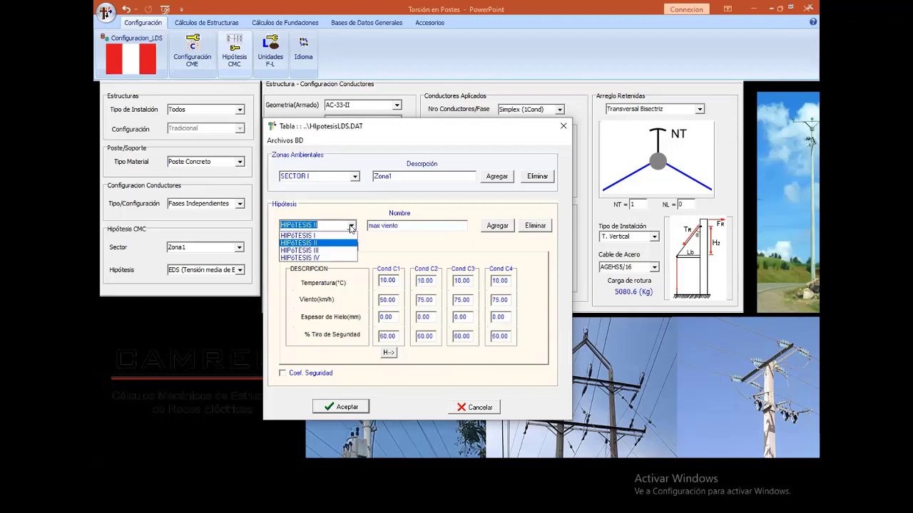
left_click(324, 251)
left_click(351, 225)
left_click(333, 258)
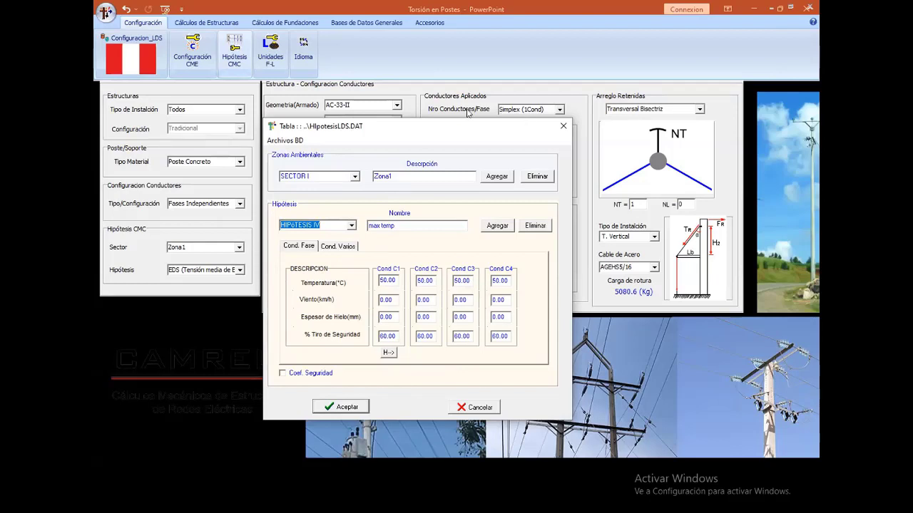
Review the phase conductor conditions of hypotheses I and II for SECTOR I and close the hypothesis table
left_click(351, 226)
left_click(343, 236)
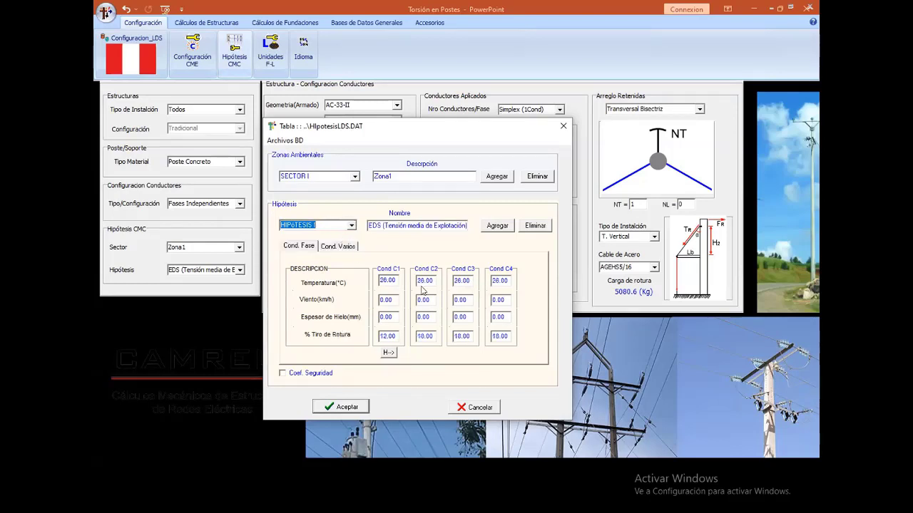
left_click(351, 225)
left_click(351, 227)
left_click(351, 227)
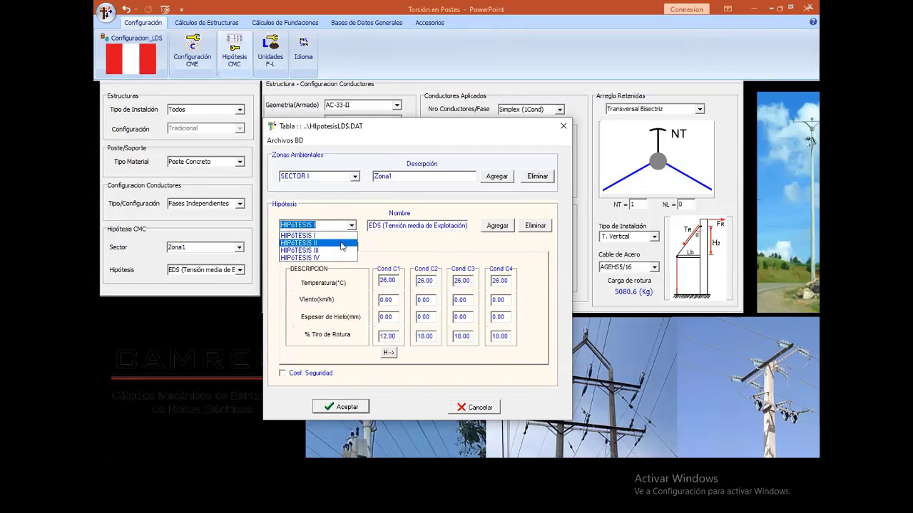
left_click(342, 243)
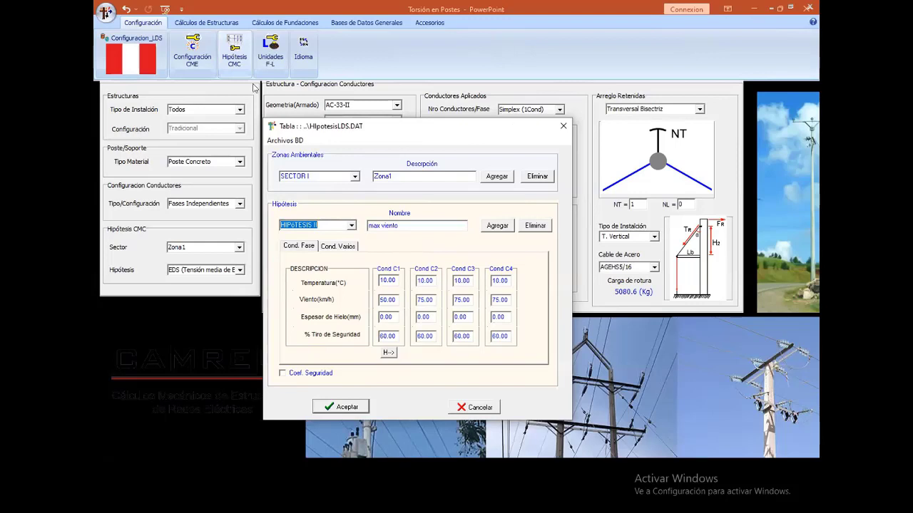
key("Escape")
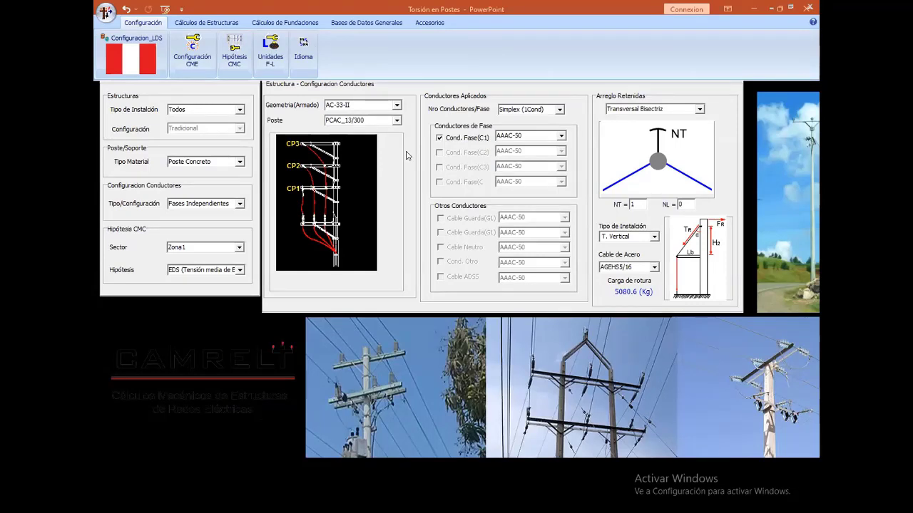
Open the torsion calculation for flag-type poles, review its input fields including Tension L, and close it
left_click(309, 24)
left_click(229, 22)
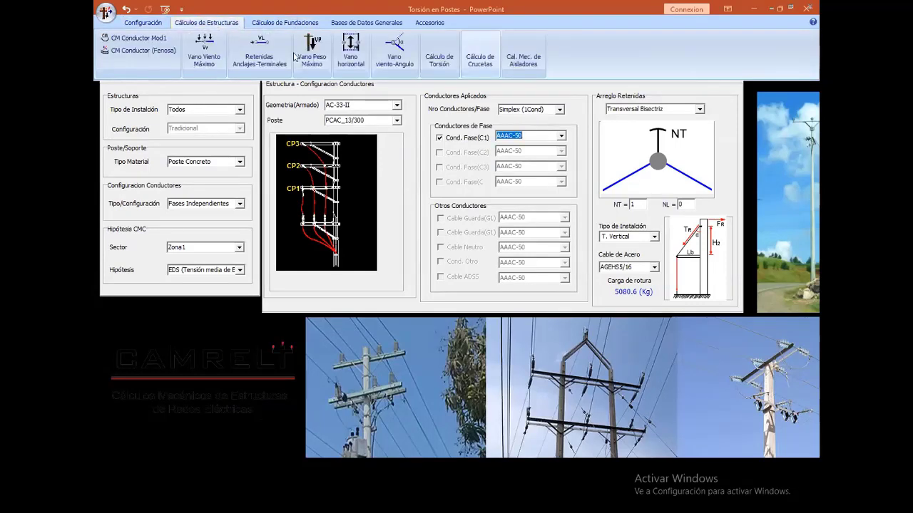
left_click(438, 49)
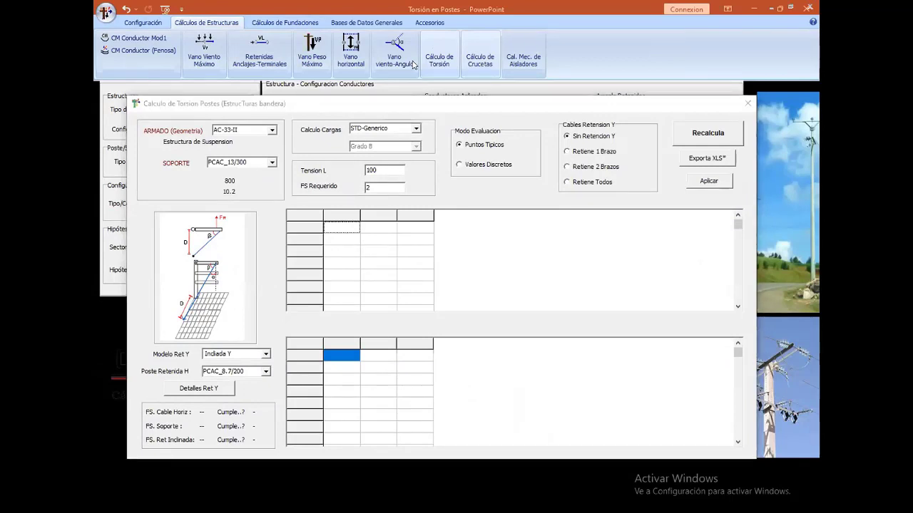
left_click(329, 104)
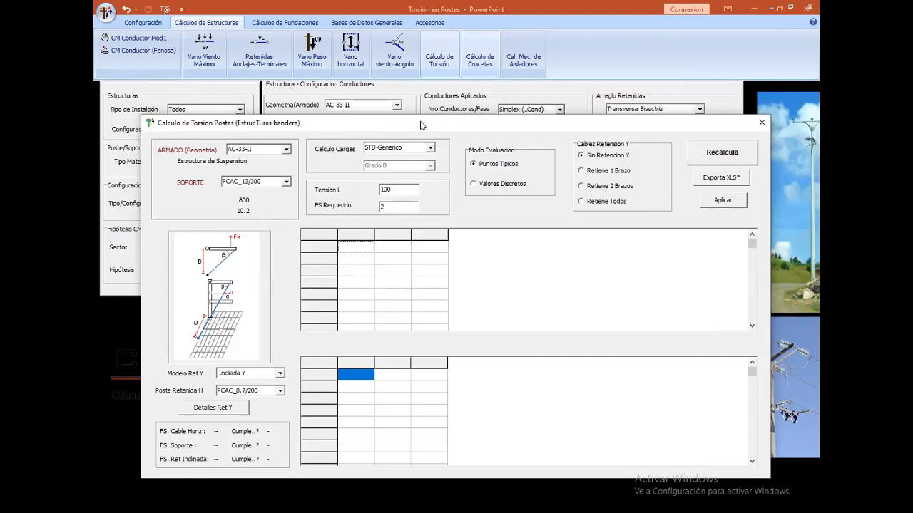
left_click_drag(422, 123, 427, 104)
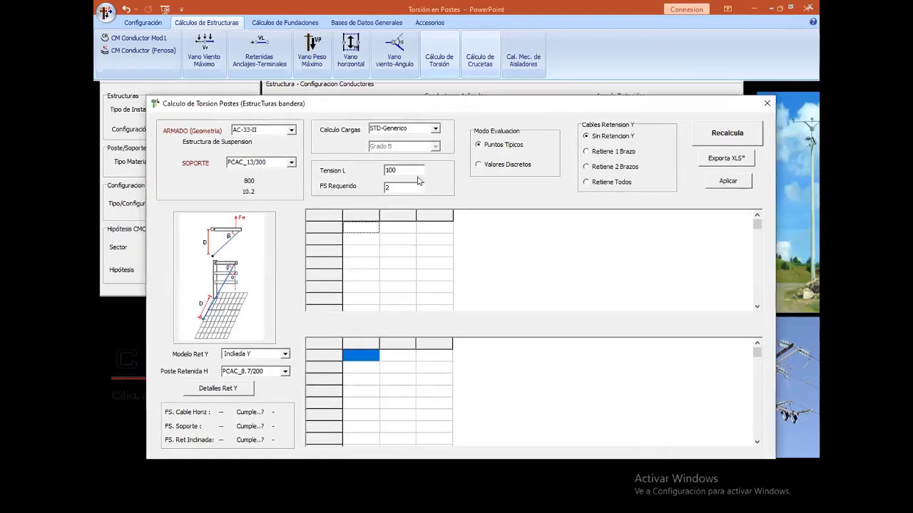
left_click_drag(418, 170, 372, 171)
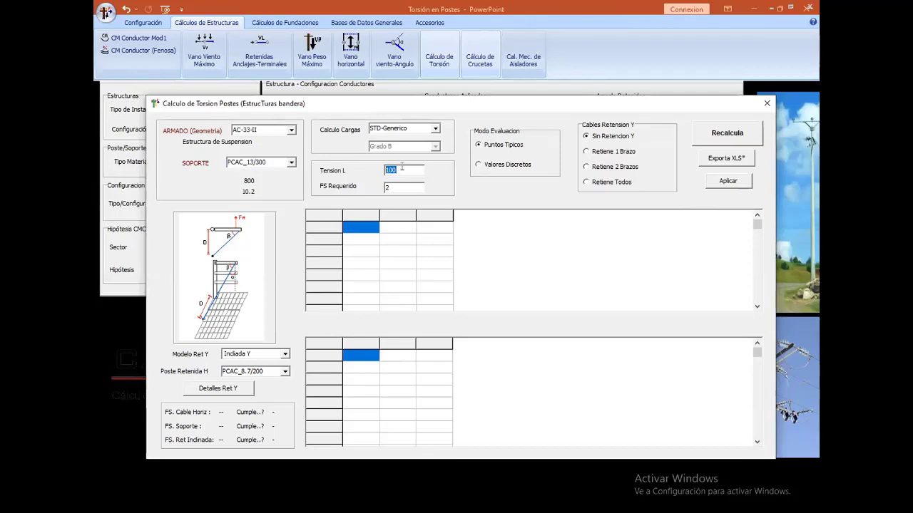
left_click(764, 104)
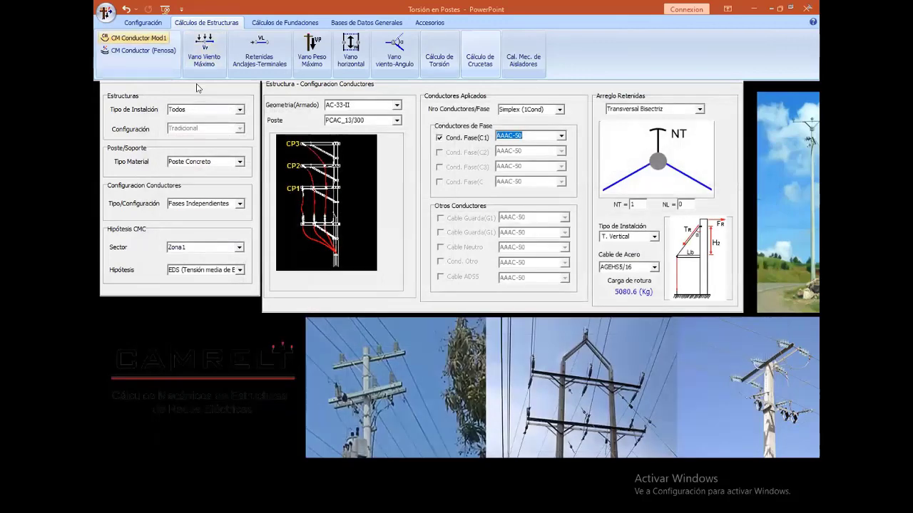
Open the mechanical conductor calculation for AAAC-50 and examine the hypothesis 1 tensions and sag at the 100 m span
left_click(134, 37)
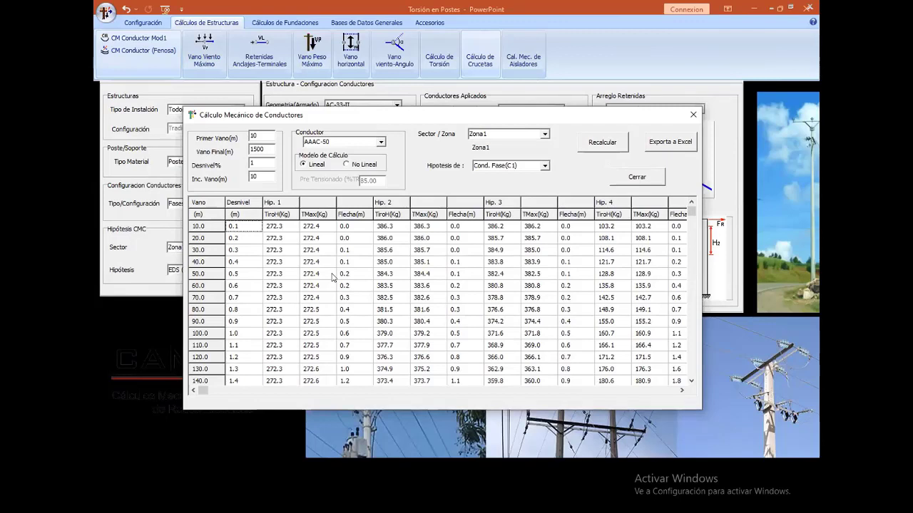
left_click(241, 334)
left_click(273, 334)
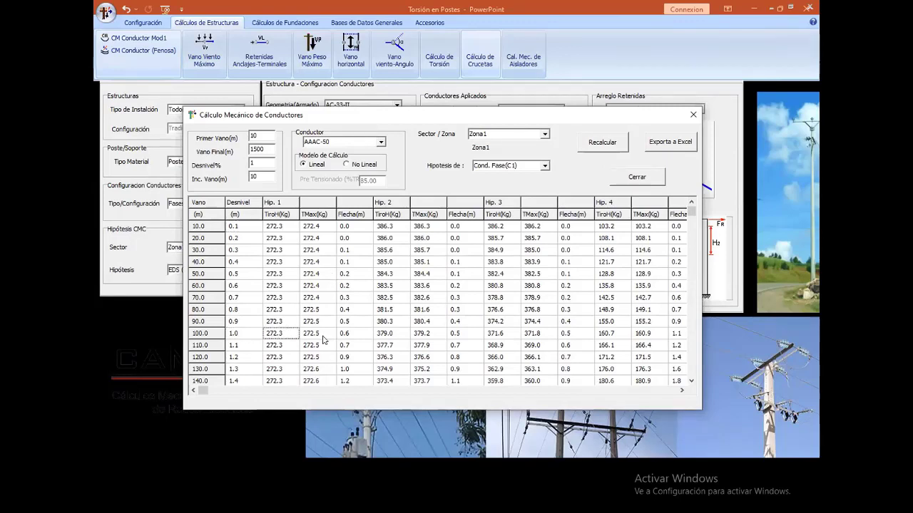
left_click(324, 340)
left_click(346, 339)
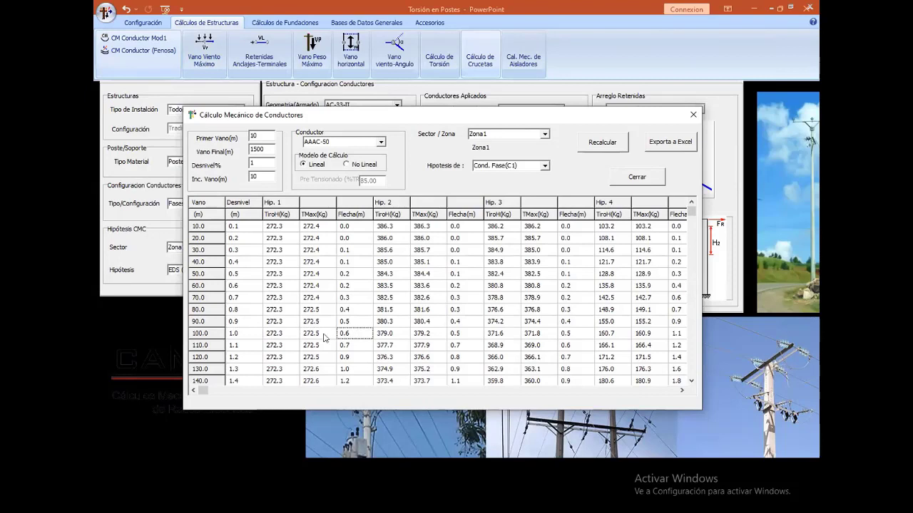
left_click(242, 336)
left_click(279, 338)
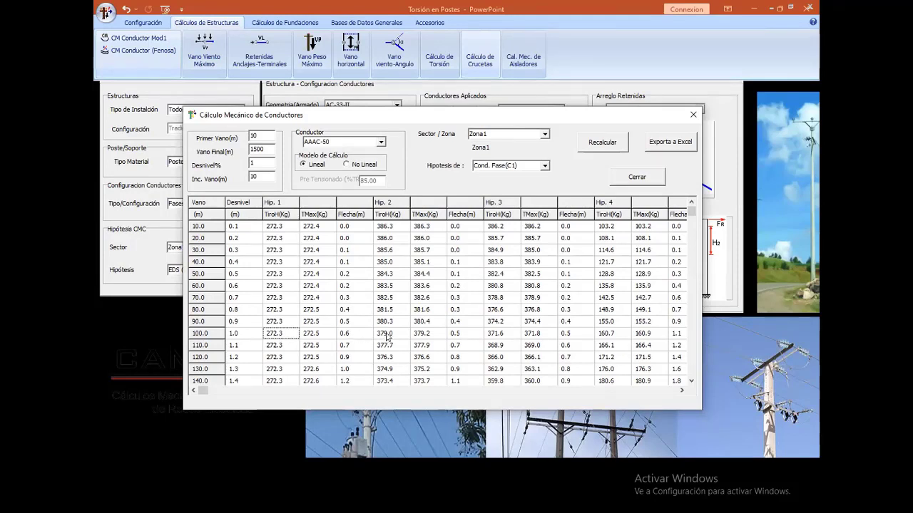
Compare the hypothesis 2 and 3 conductor tensions at the 100 m span, then close the conductor calculation
left_click(446, 335)
left_click(494, 337)
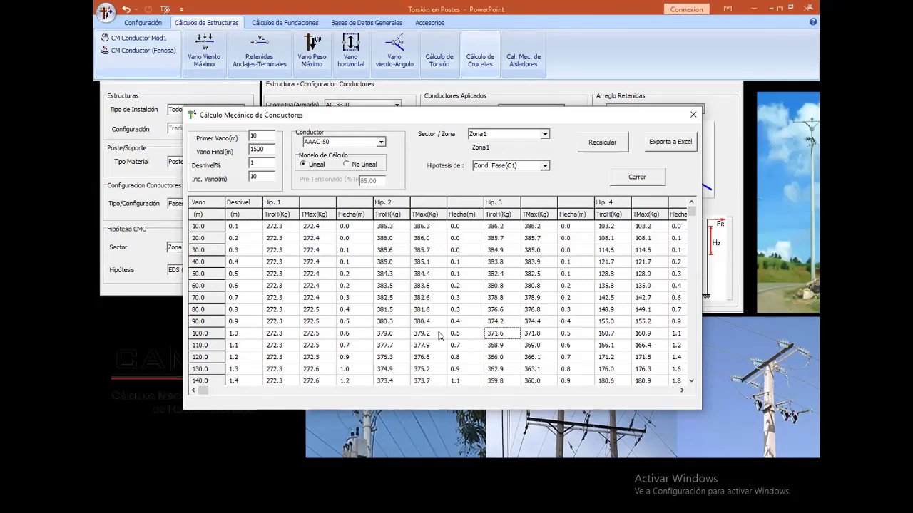
left_click(524, 337)
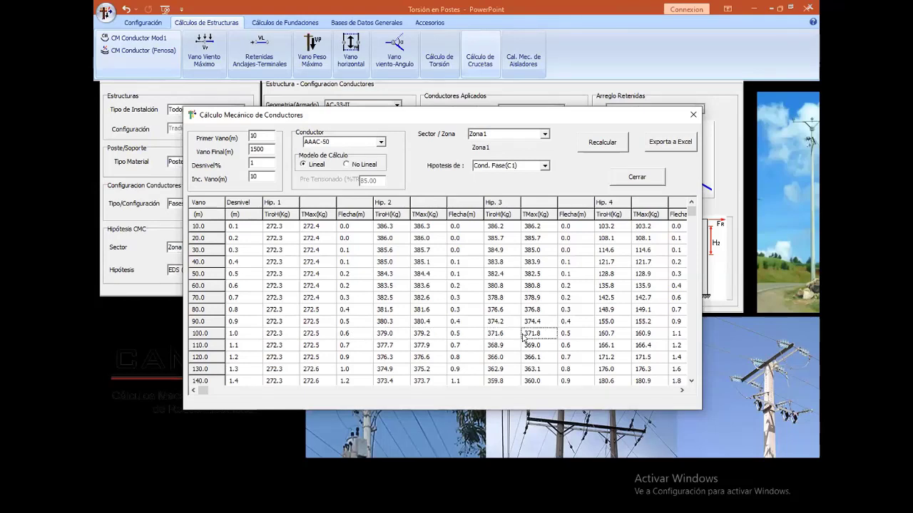
left_click(404, 334)
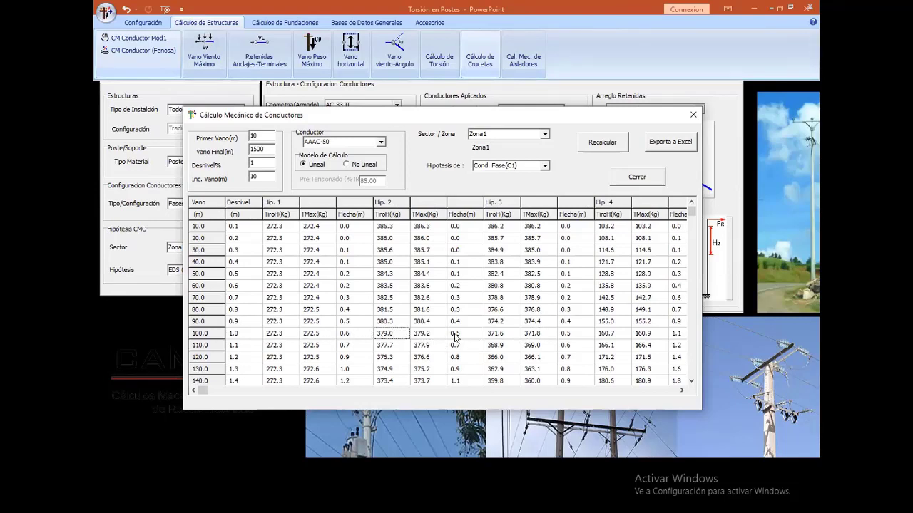
key("Right")
key("Right")
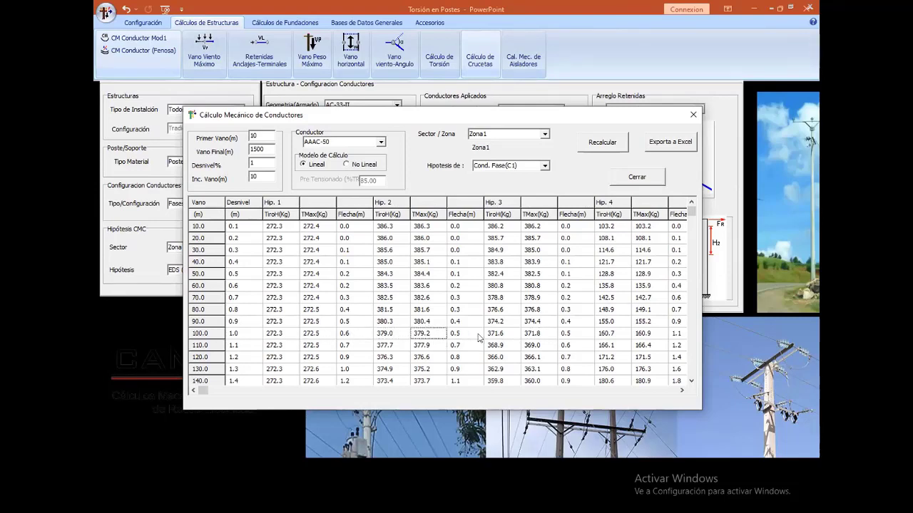
key("Left")
key("Left")
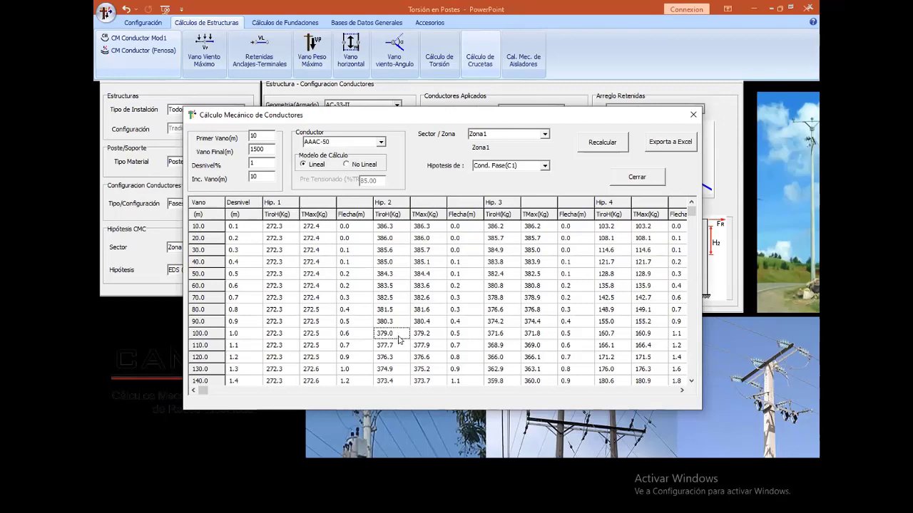
left_click(491, 335)
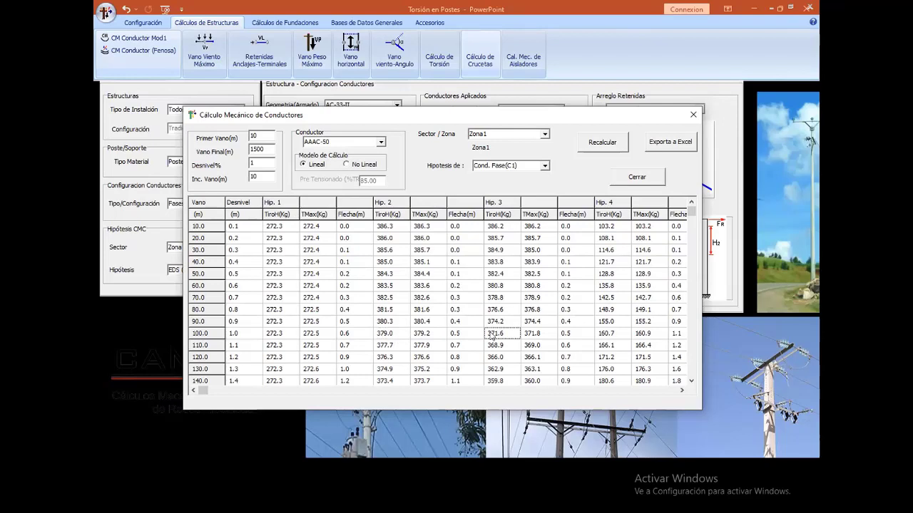
left_click(395, 334)
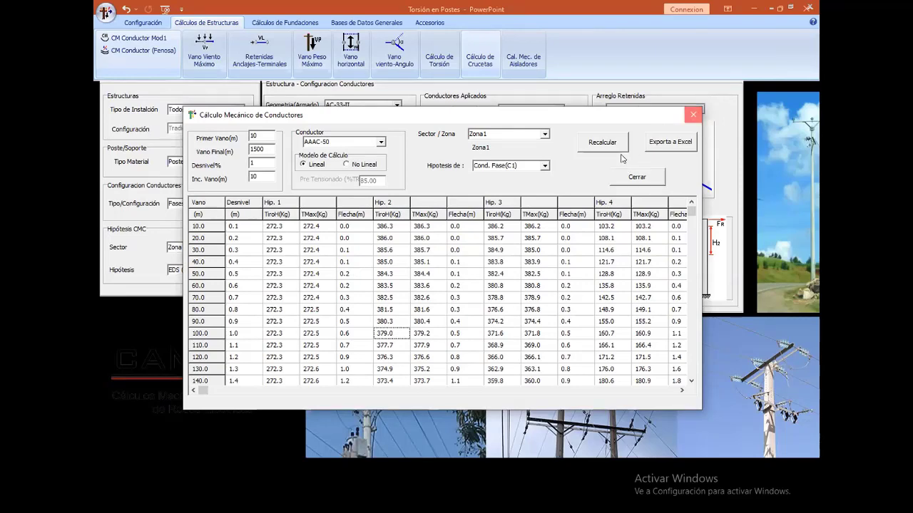
left_click(635, 176)
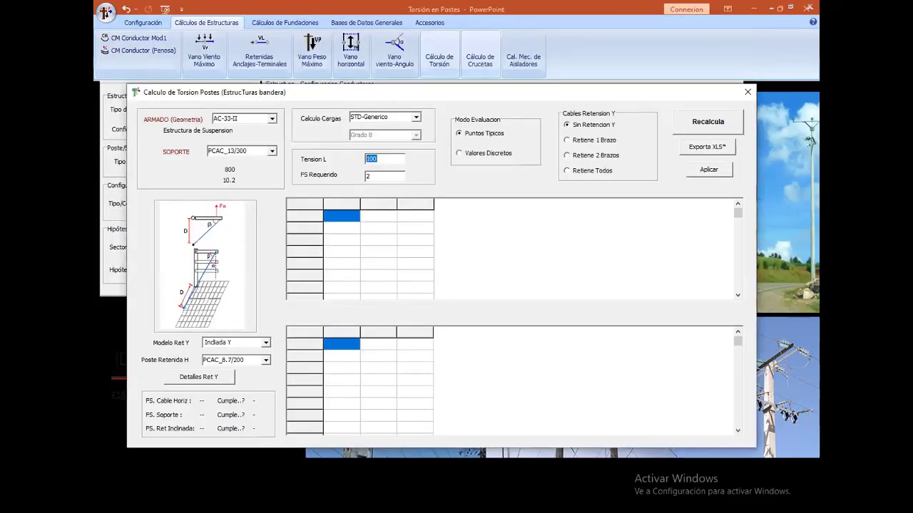
Calculate the torsion of the PCAC_13/300 pole with Tension L 400 and examine the inertia and maximum stress at each height
type("40")
left_click(699, 125)
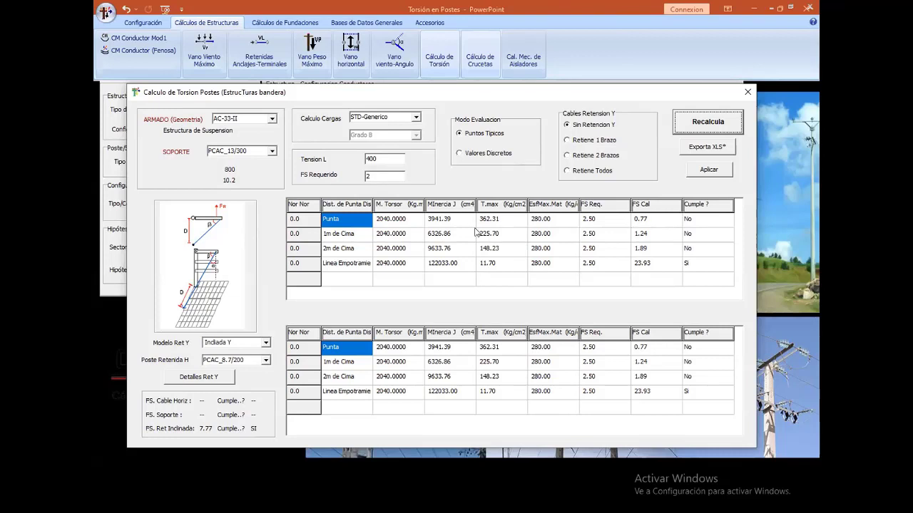
left_click(426, 226)
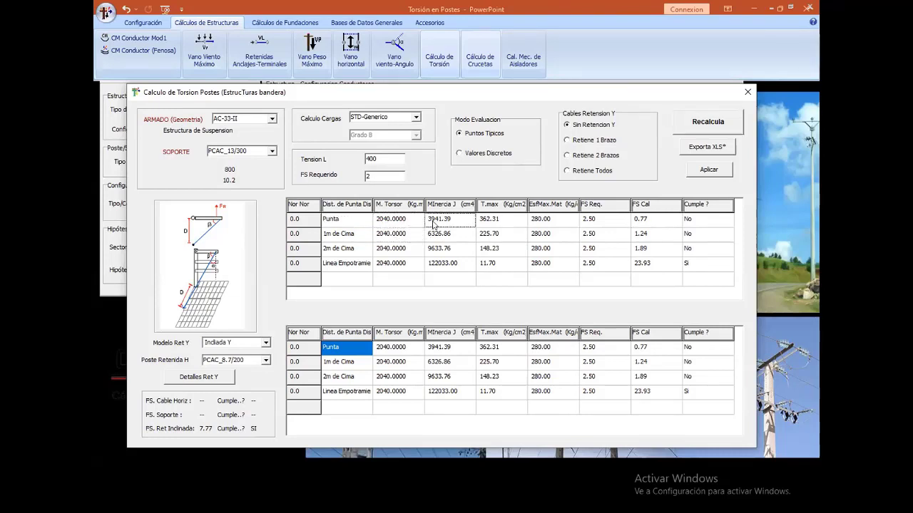
left_click(448, 236)
left_click(449, 253)
left_click(489, 222)
left_click(490, 238)
left_click(491, 251)
left_click(491, 265)
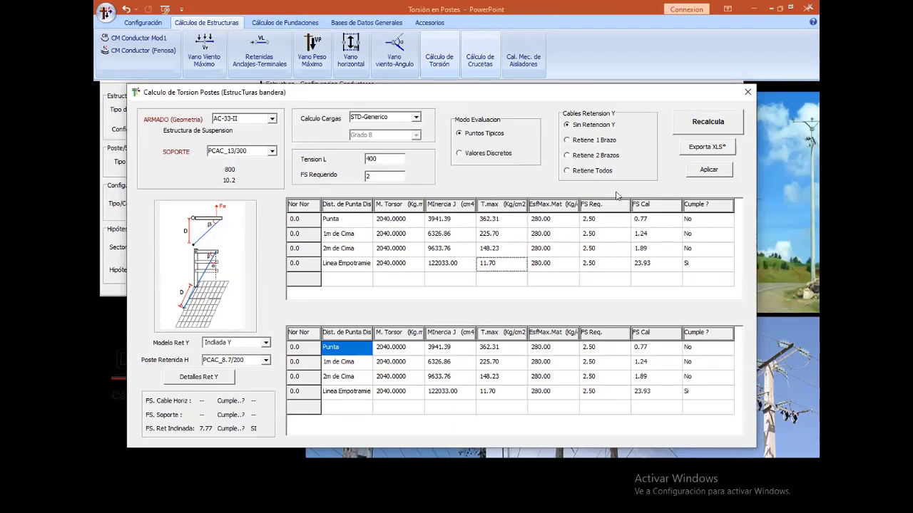
Check the calculated torsion safety factors and compliance at the tip and other typical points of the PCAC_13/300 pole
left_click(655, 221)
left_click(693, 222)
left_click(656, 223)
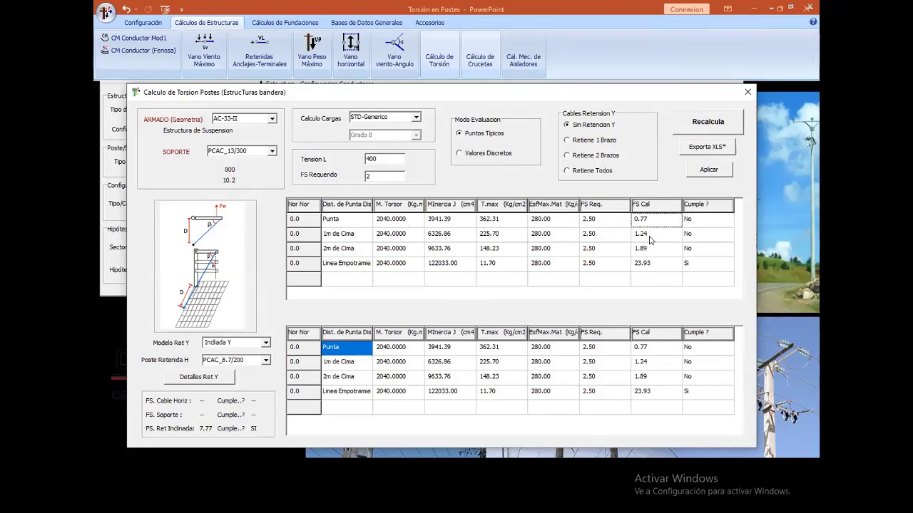
left_click(653, 235)
left_click(668, 263)
left_click(666, 224)
left_click(377, 84)
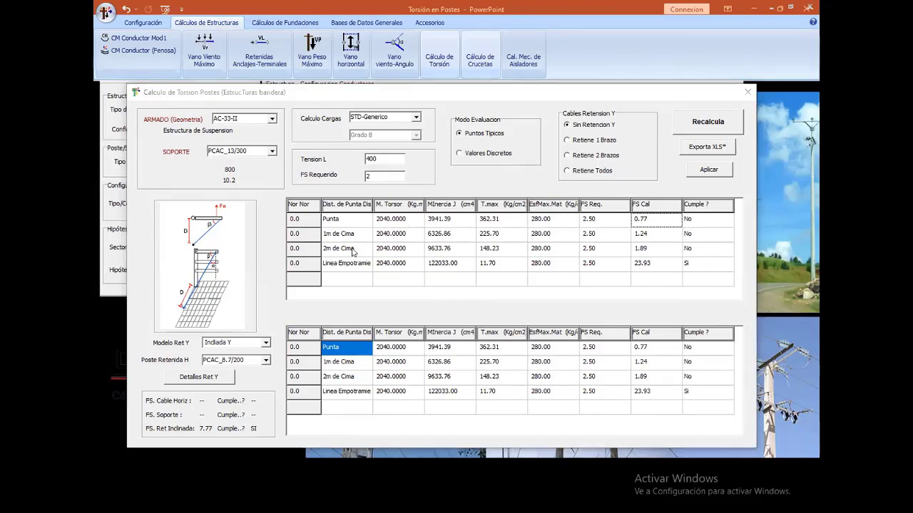
left_click(294, 223)
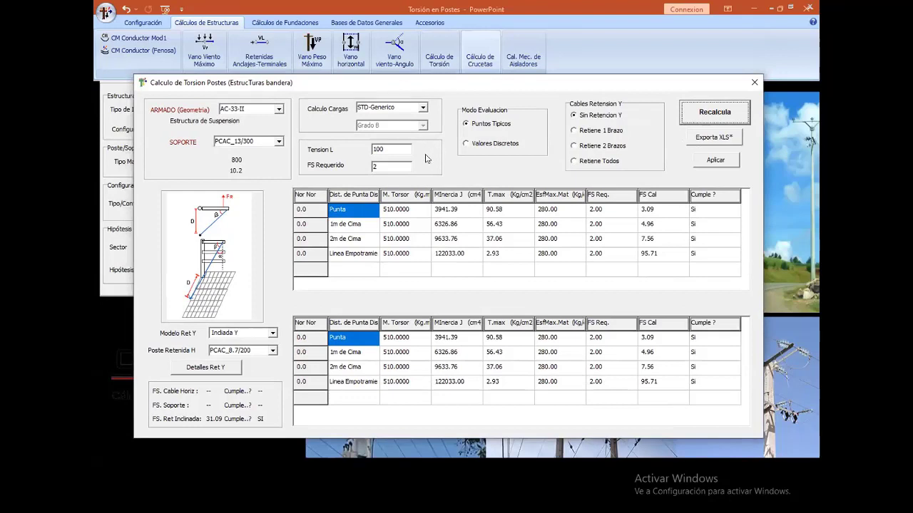
Set Tension L to 400 and recalculate the torsion of the PCAC_13/300 pole
left_click_drag(405, 148, 358, 152)
type("4")
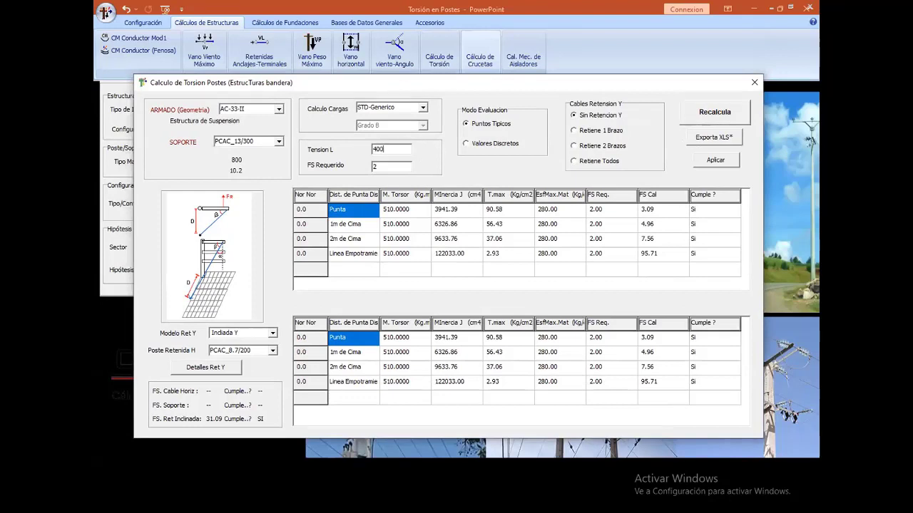
left_click(700, 116)
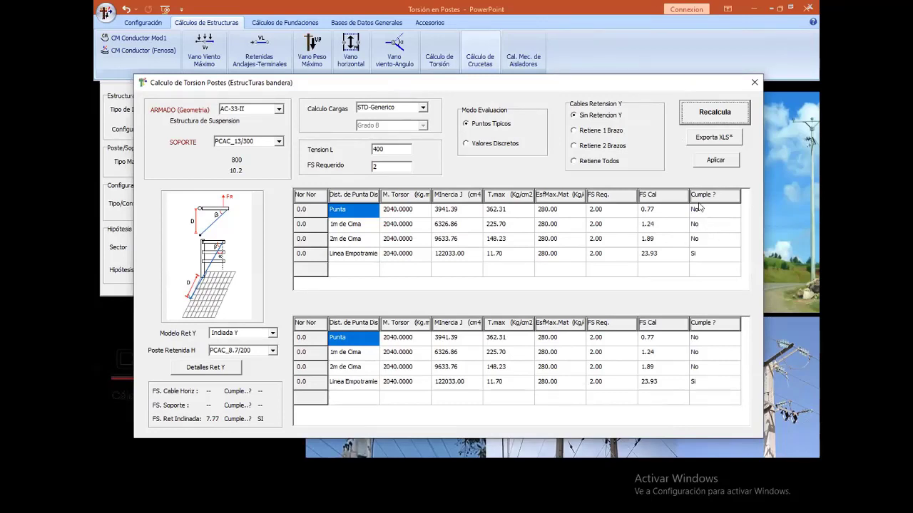
Change the support to PCAC_13/400, recalculate the torsion and check whether the pole tip complies
left_click(279, 142)
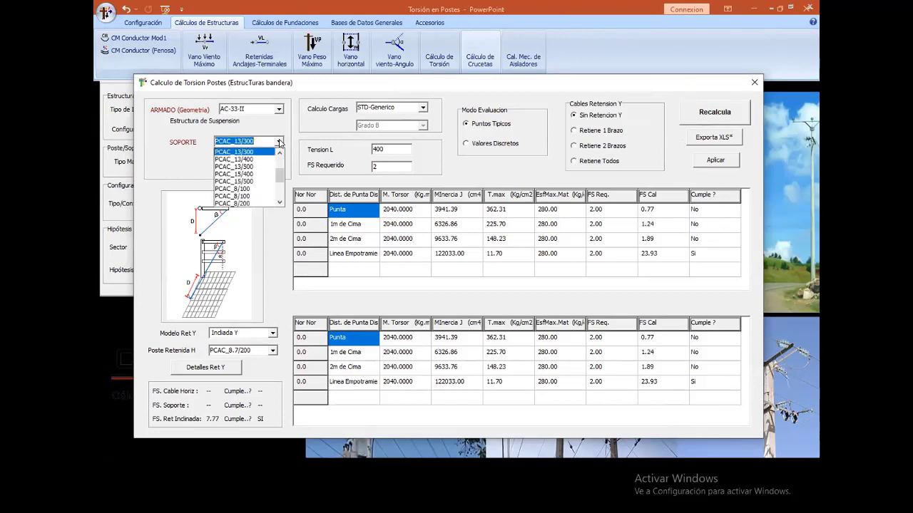
left_click(279, 142)
left_click(279, 142)
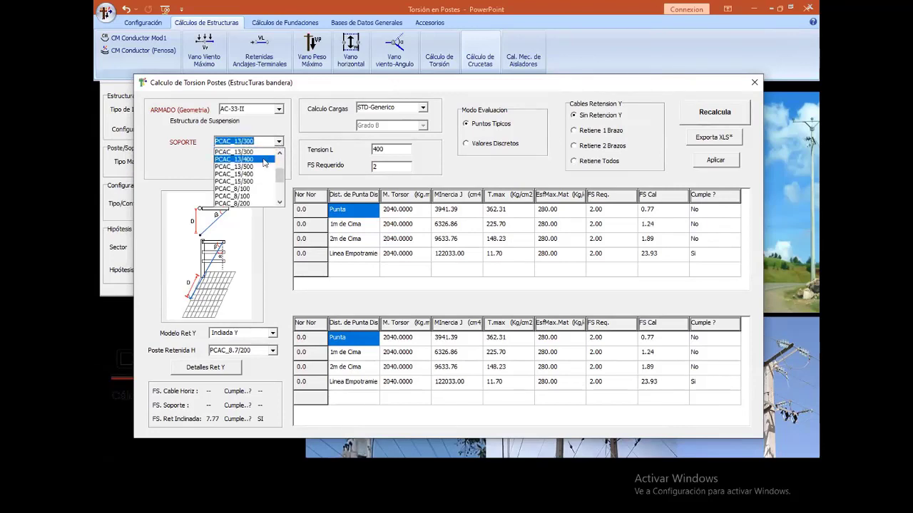
left_click(264, 160)
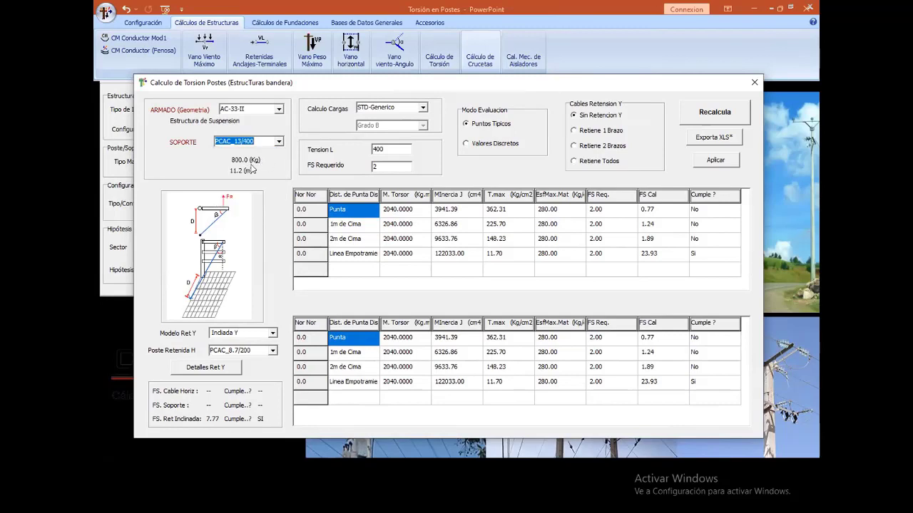
left_click(714, 112)
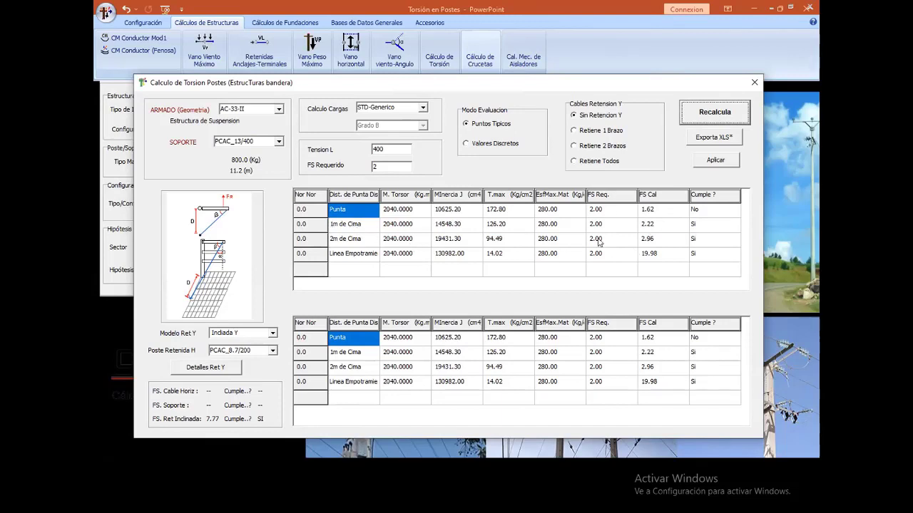
left_click(698, 214)
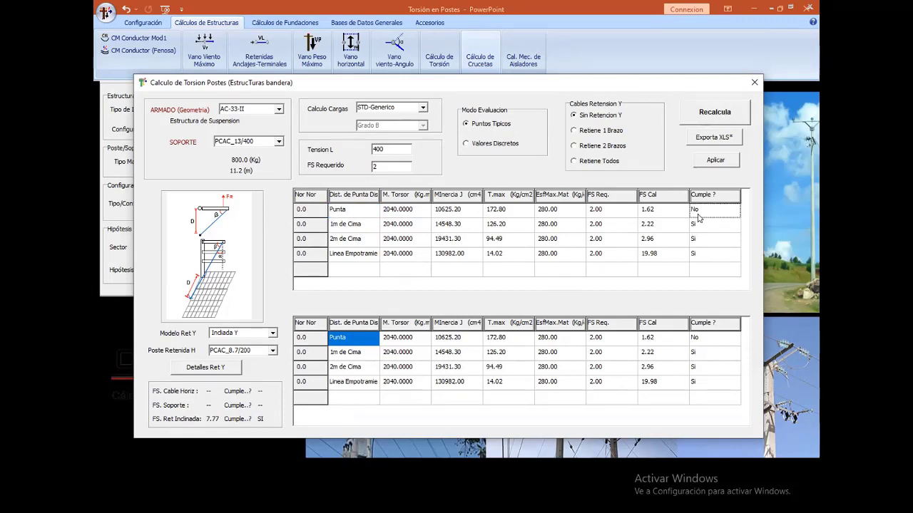
Check the torsional moment, inertia, calculated safety factor and compliance at the tip of the PCAC_13/400 pole
left_click(342, 214)
left_click(360, 214)
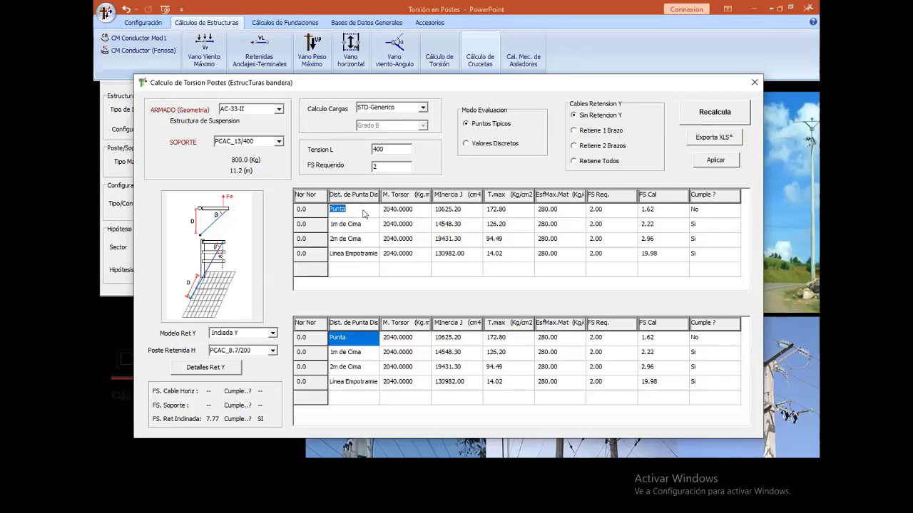
left_click(427, 214)
left_click(478, 215)
left_click(658, 215)
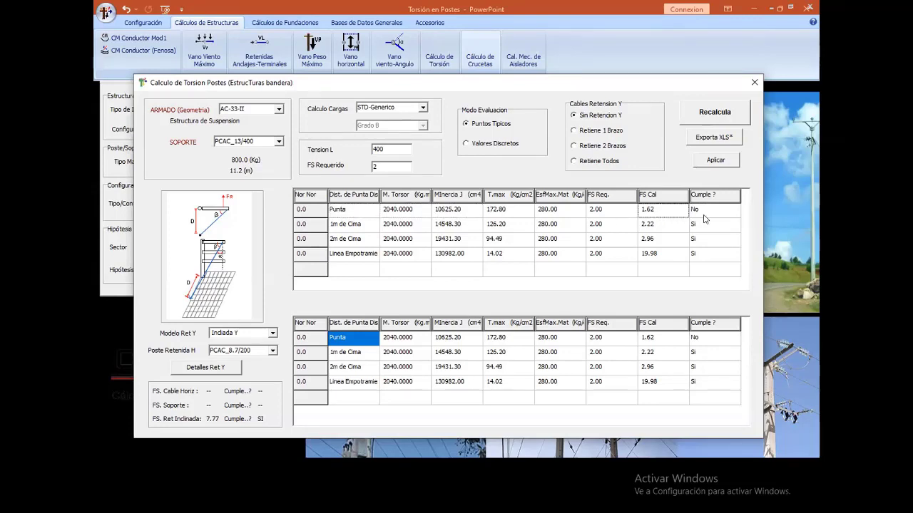
left_click(704, 214)
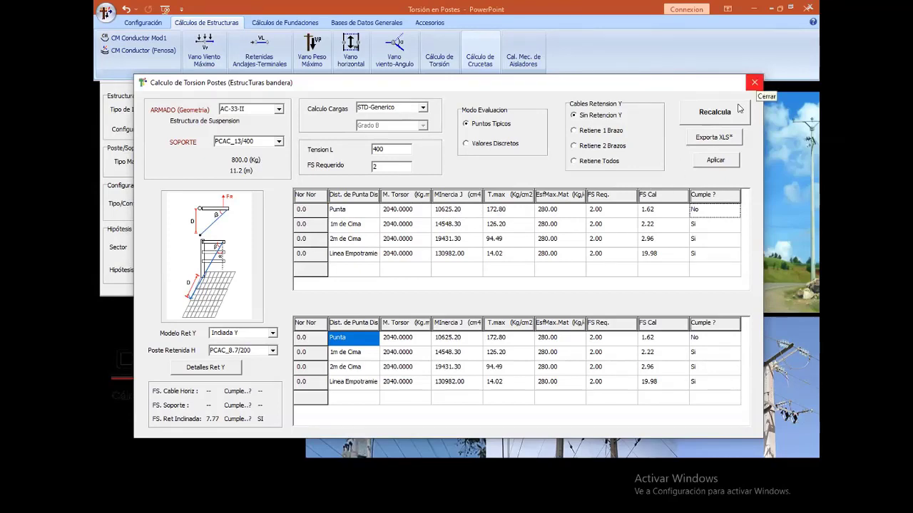
Close the torsion calculation and review the AAAC-50 conductor tensions by span in the conductor mechanical calculation
left_click(395, 150)
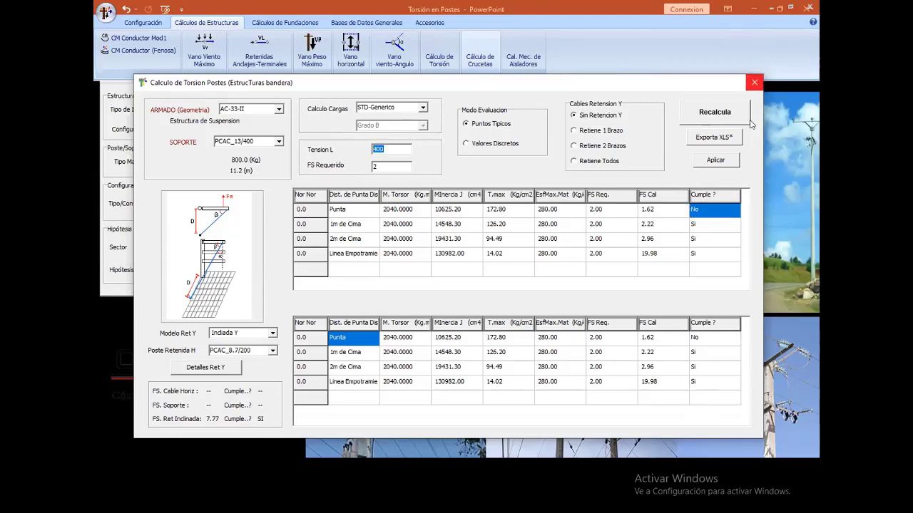
left_click(755, 83)
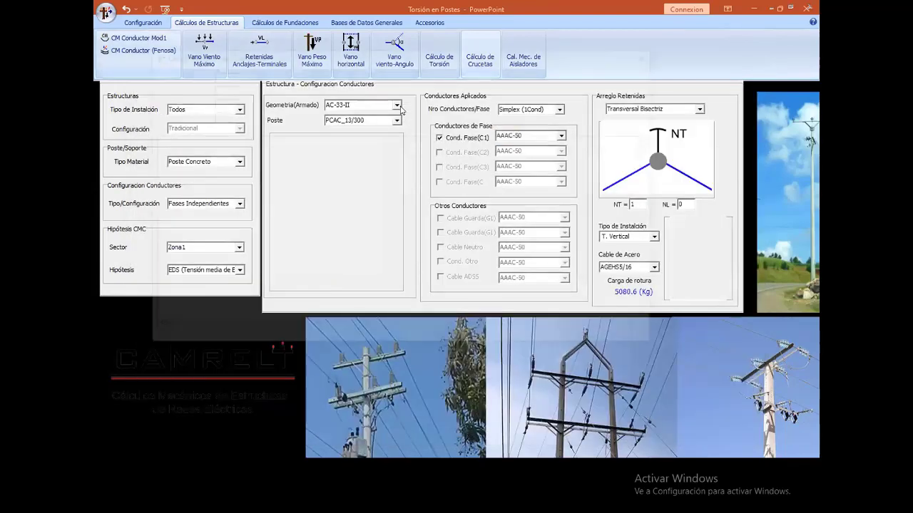
left_click(136, 38)
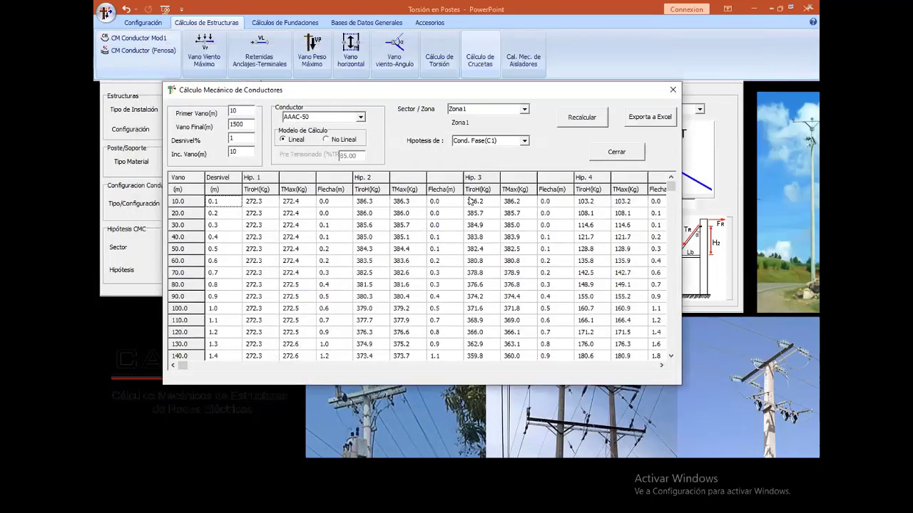
left_click(672, 90)
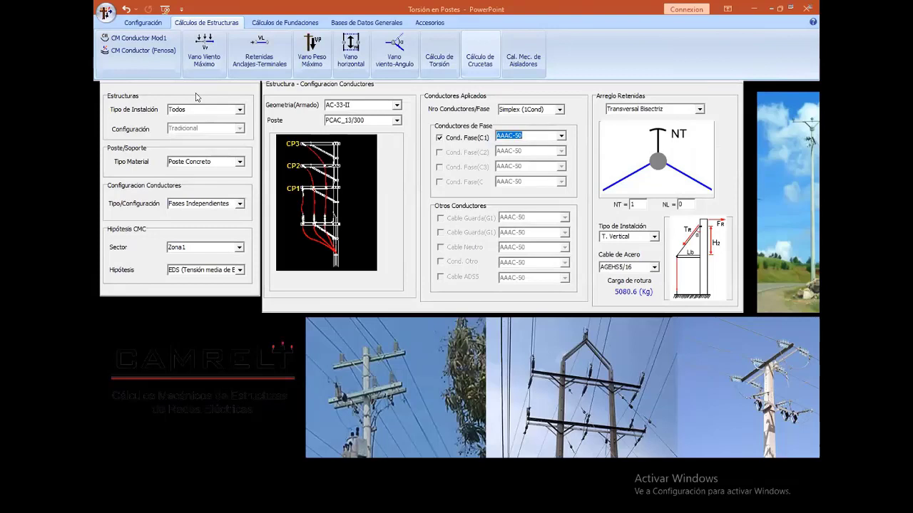
Set the rupture tension percentage of phase conductor C1 to 15 for the EDS hypothesis in SECTOR I
left_click(145, 26)
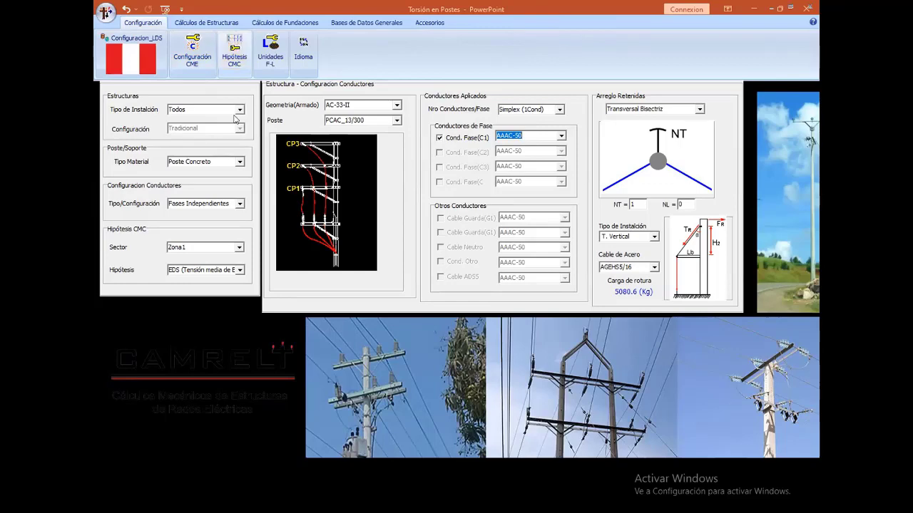
left_click(234, 51)
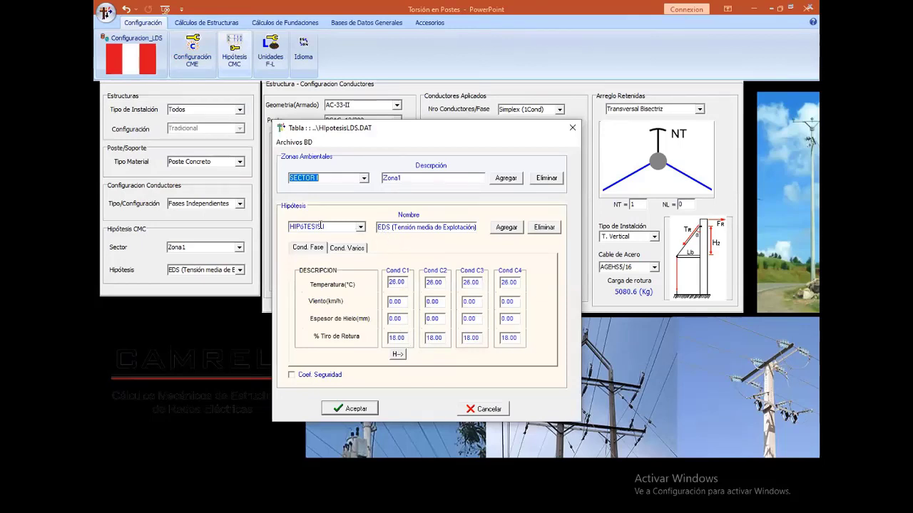
left_click_drag(405, 337, 372, 341)
type("12")
left_click(354, 409)
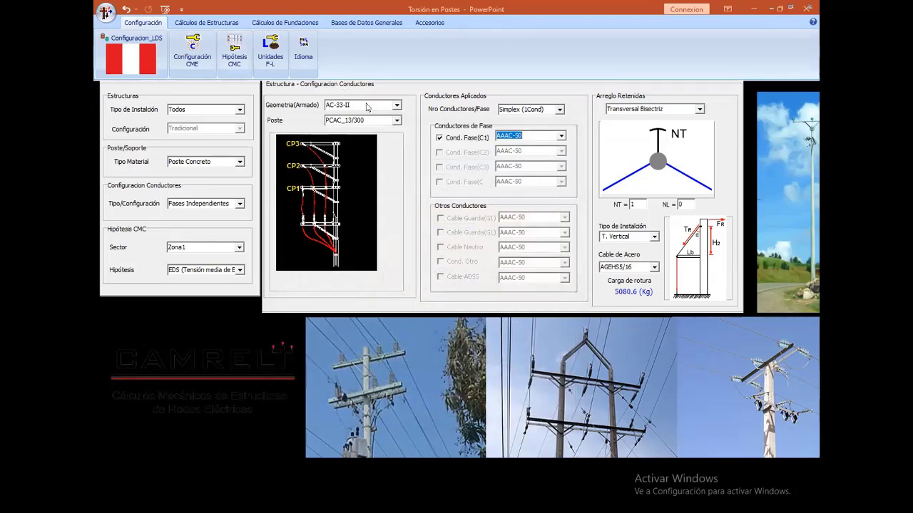
Review the AAAC-50 conductor tensions for the 15% rupture tension in the mechanical calculation table
left_click(228, 23)
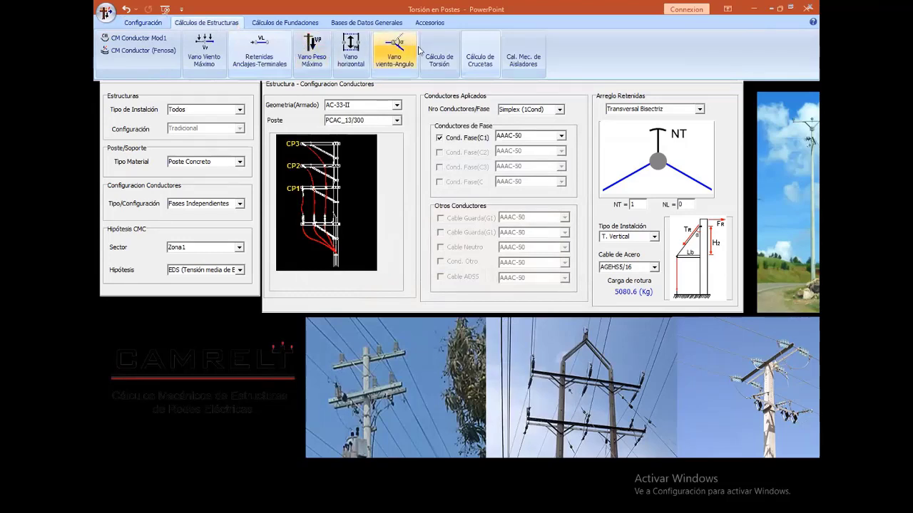
left_click(439, 55)
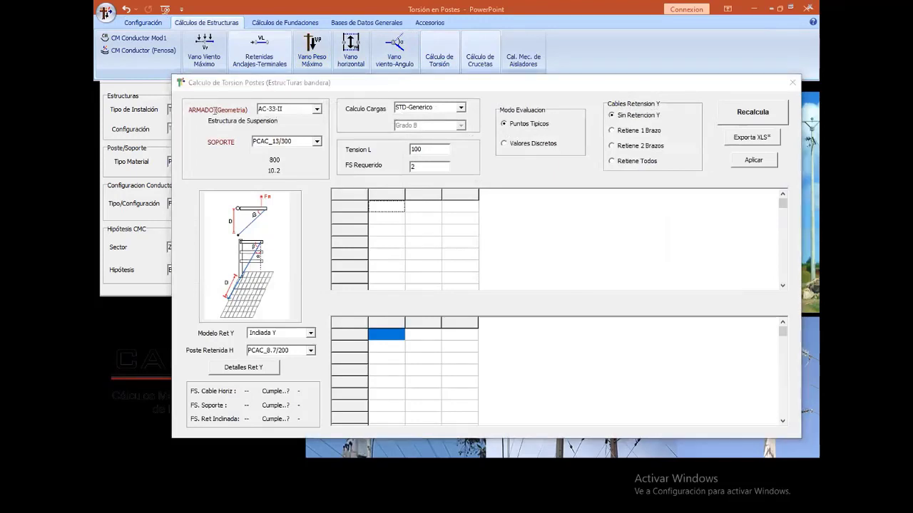
left_click(133, 38)
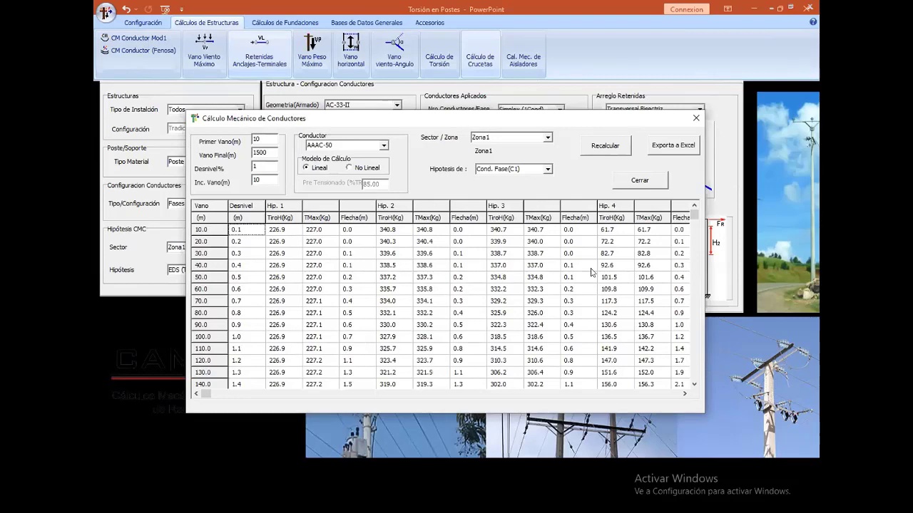
left_click(695, 120)
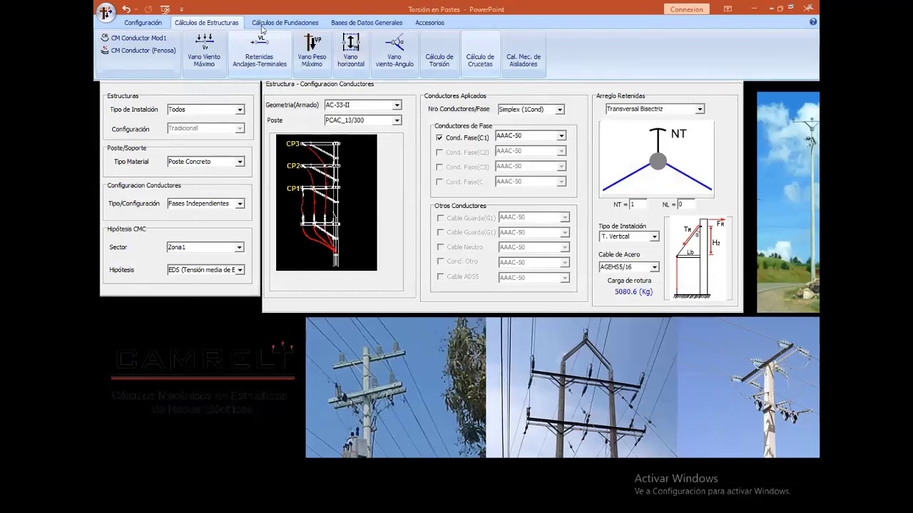
Calculate the torsion of the PCAC_13/400 pole with Tension L 350
left_click(439, 57)
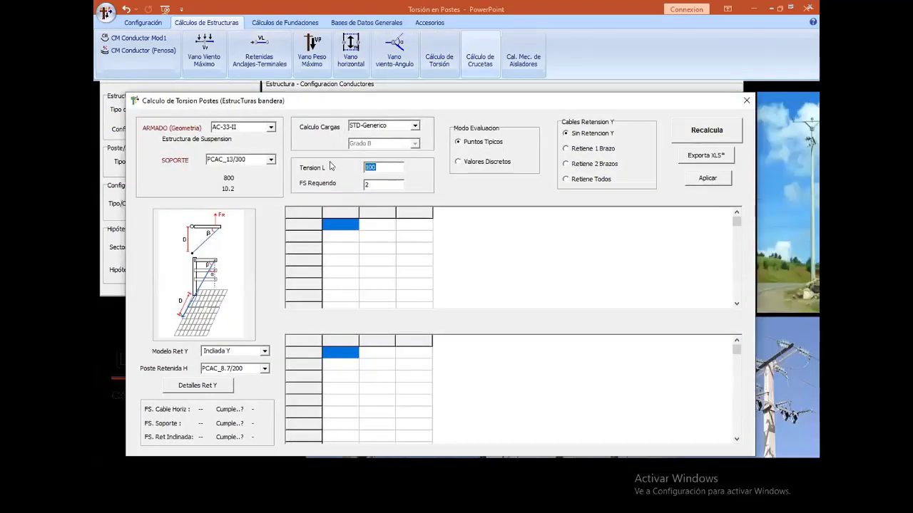
type("6")
left_click(273, 162)
left_click(239, 178)
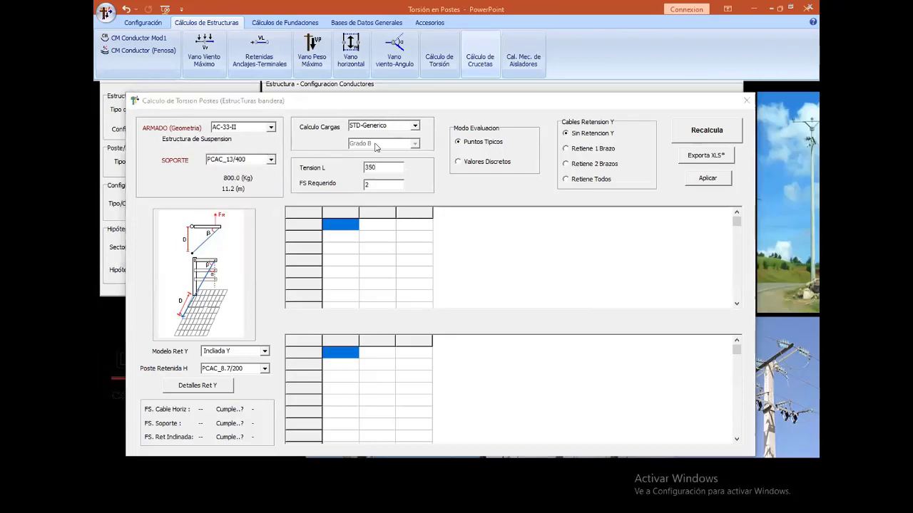
left_click(689, 135)
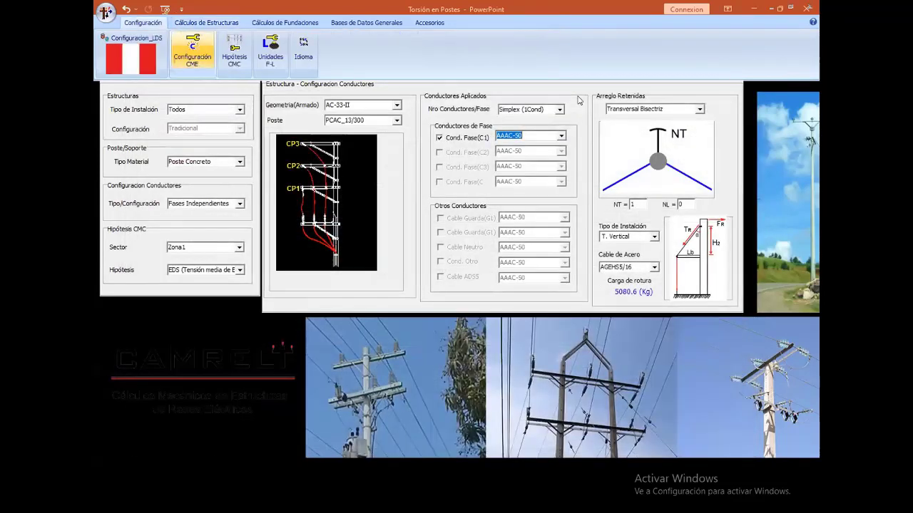
Set the rupture tension percentage of phase conductor C1 to 12 for the EDS hypothesis
left_click(191, 54)
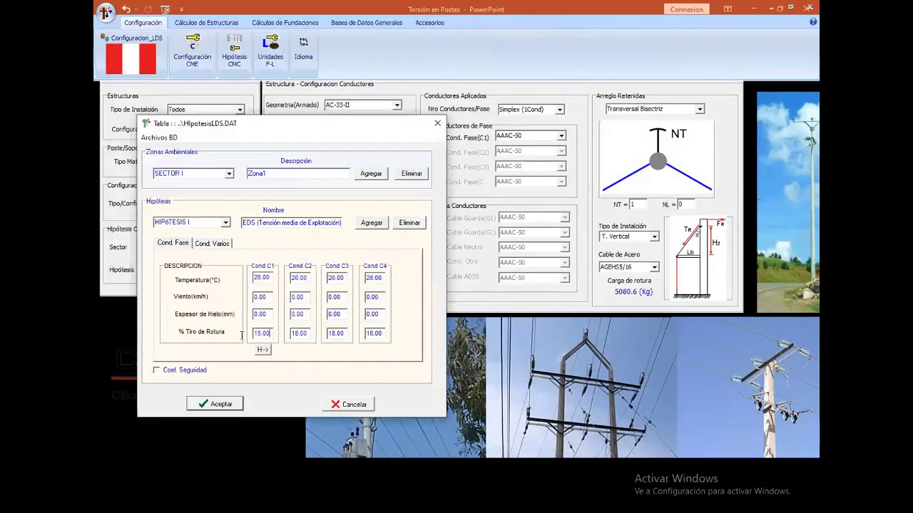
double_click(261, 333)
type("12")
left_click(230, 403)
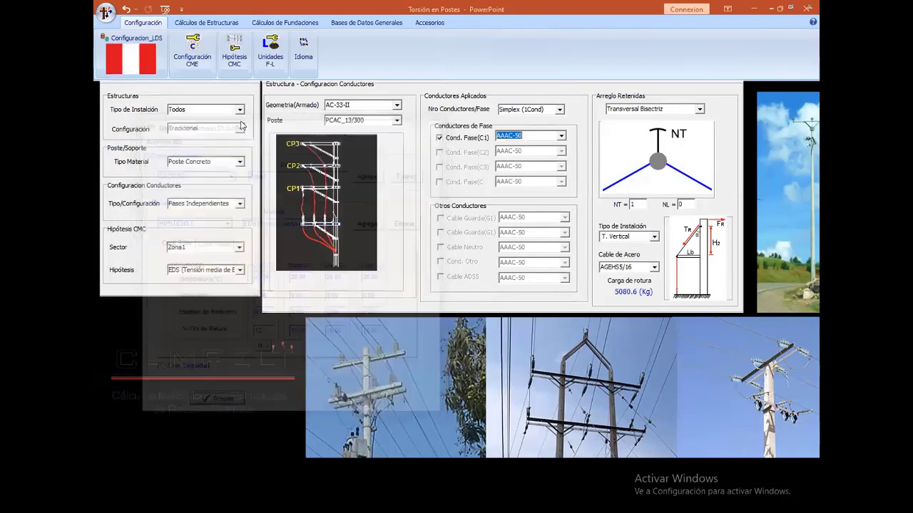
Review the AAAC-50 conductor tensions for the 12% rupture tension in the mechanical calculation table
left_click(263, 24)
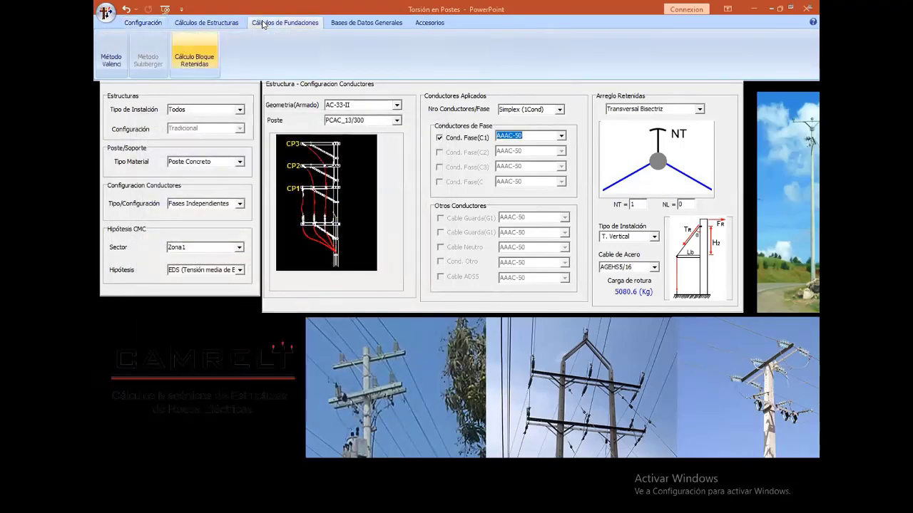
left_click(206, 22)
left_click(136, 38)
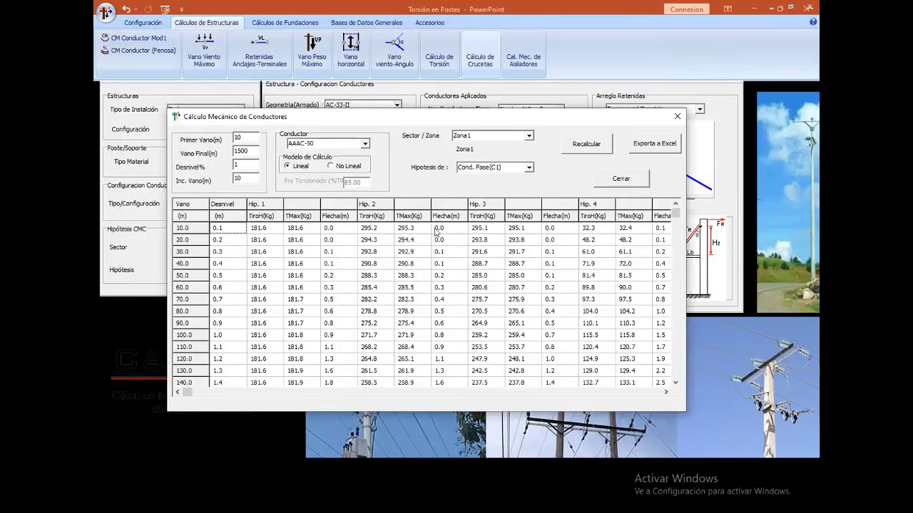
left_click(677, 118)
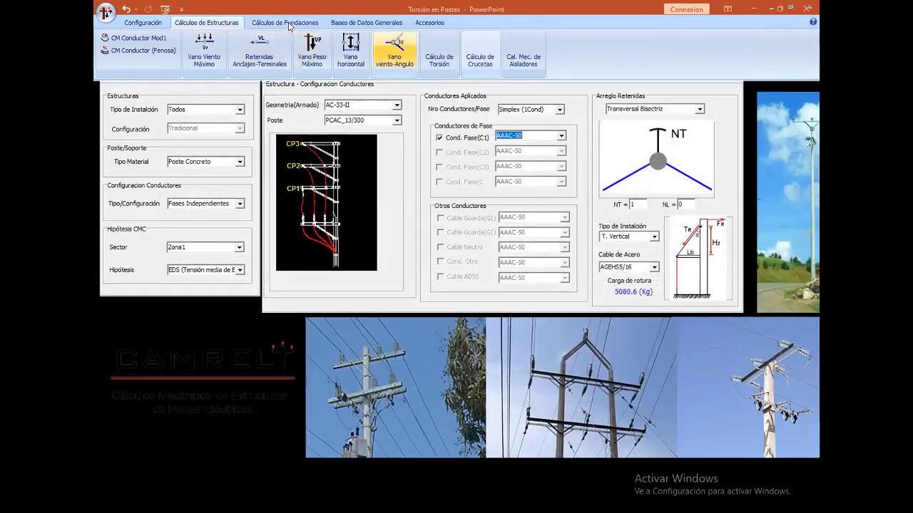
Calculate the torsion of the PCAC_13/400 pole with Tension L 300 and a required safety factor of 2
left_click(439, 57)
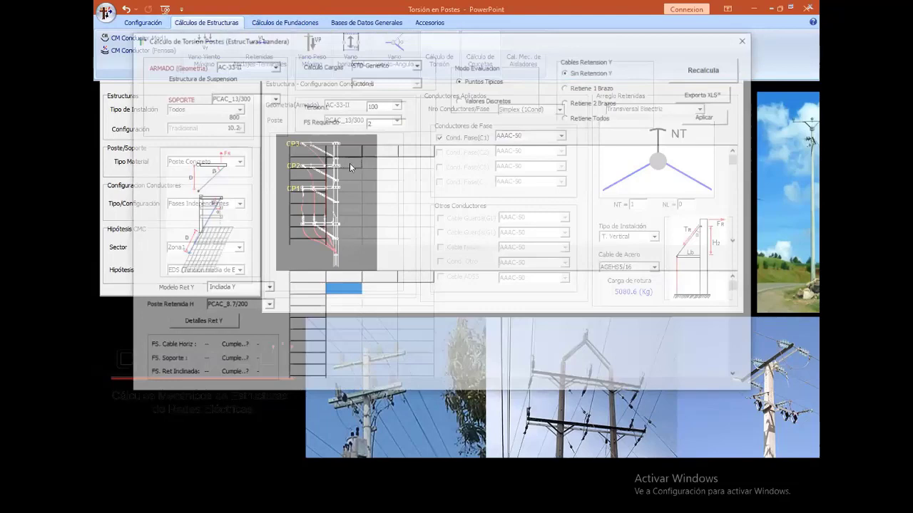
type("3")
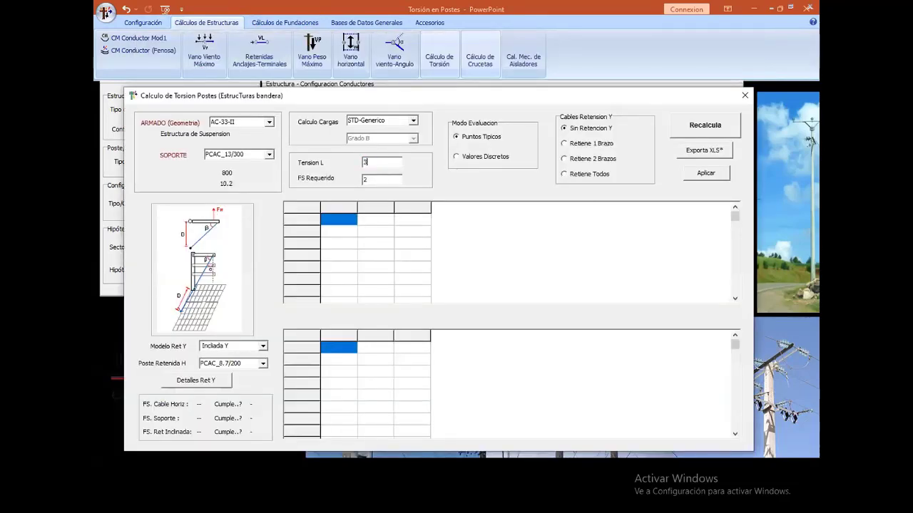
type("00")
left_click(269, 154)
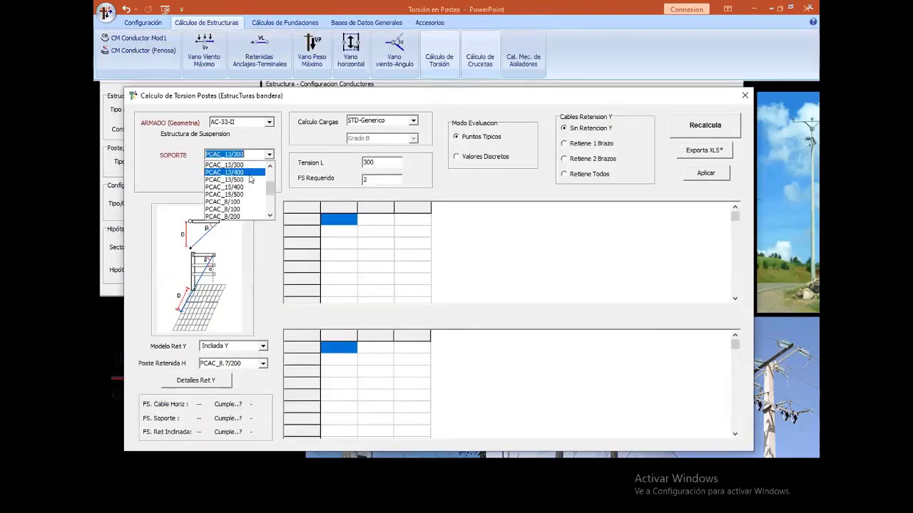
left_click(245, 173)
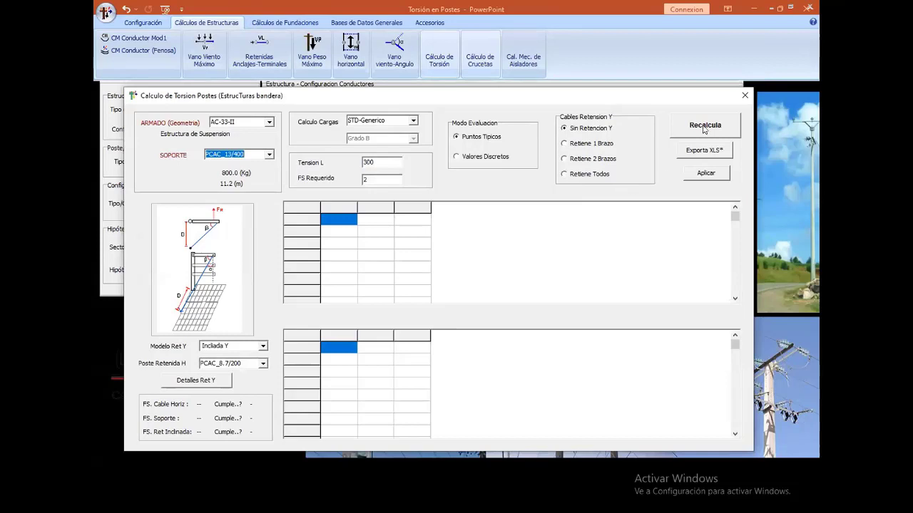
left_click(704, 126)
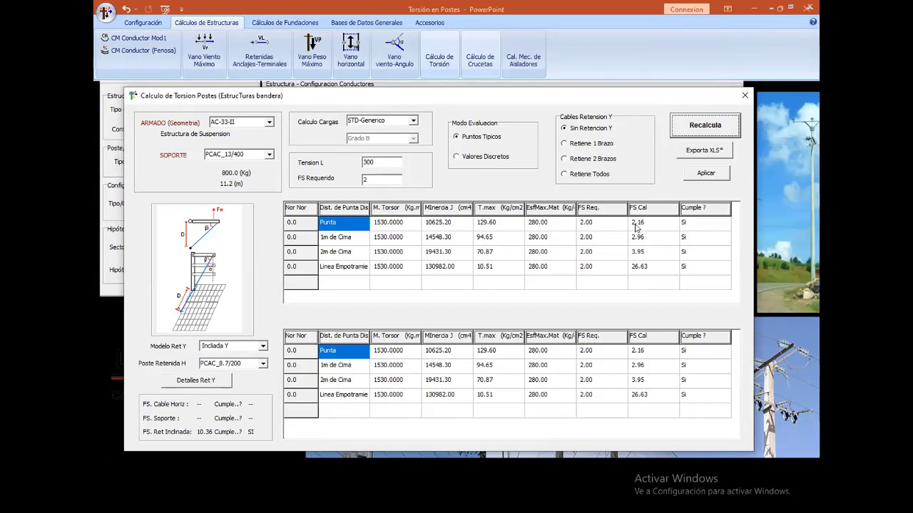
Close the torsion calculation and set the torsion safety factor of the supports to 2.5 in the general configuration
left_click(744, 98)
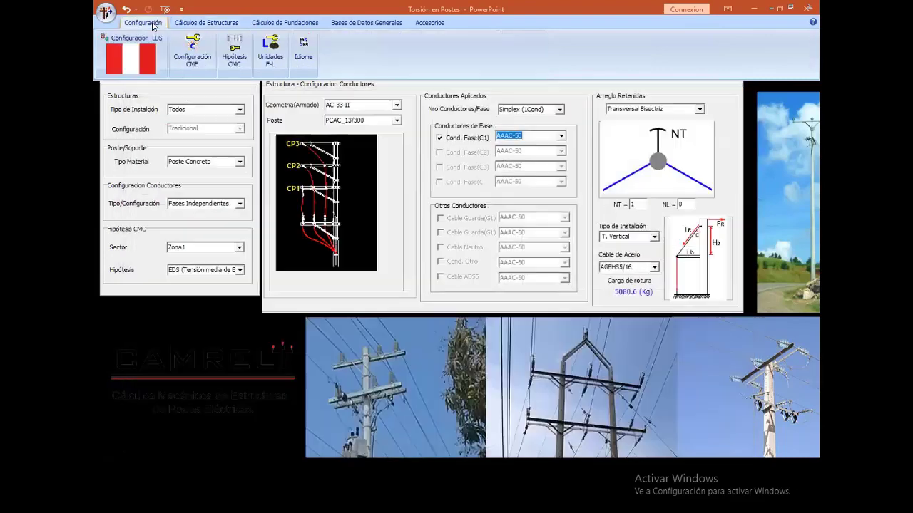
double_click(263, 147)
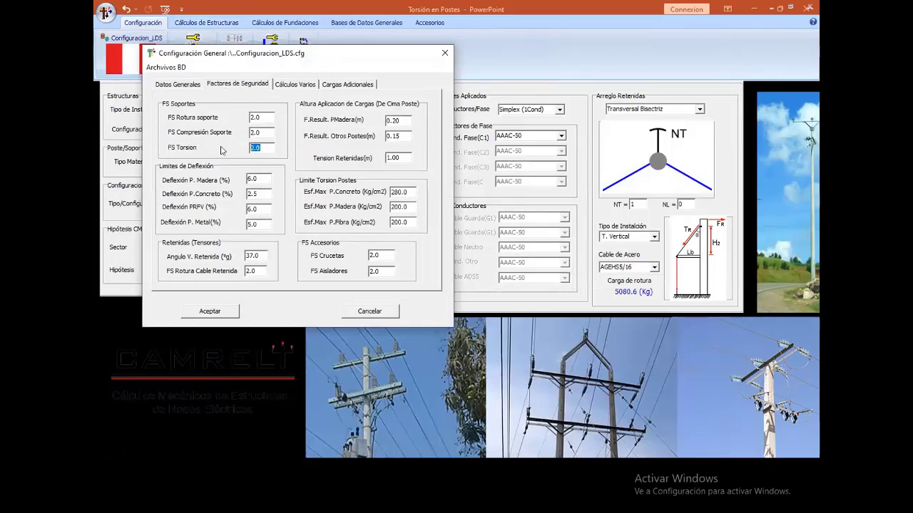
type("2.5")
left_click(216, 315)
Calculate the torsion of the PCAC_13/400 pole with Tension L 300 and a required safety factor of 2.5
left_click(207, 23)
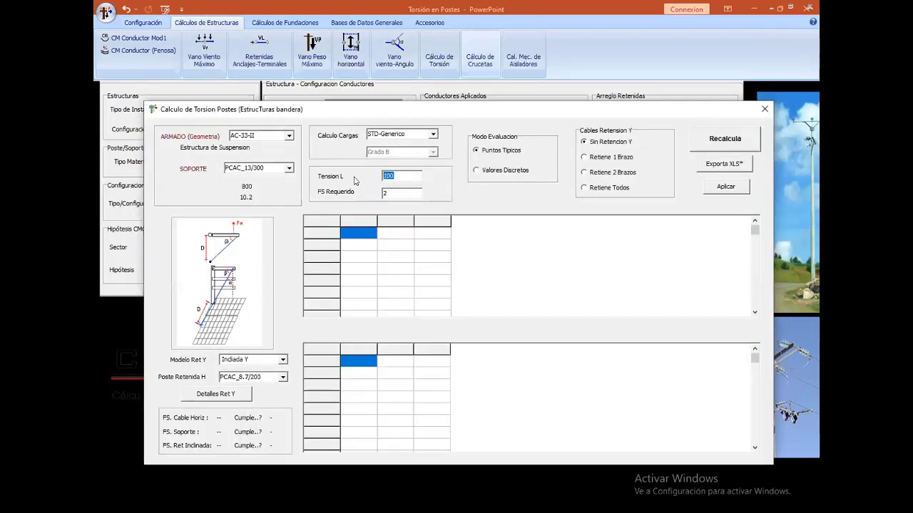
type("350")
left_click(410, 194)
type(".5")
left_click(289, 168)
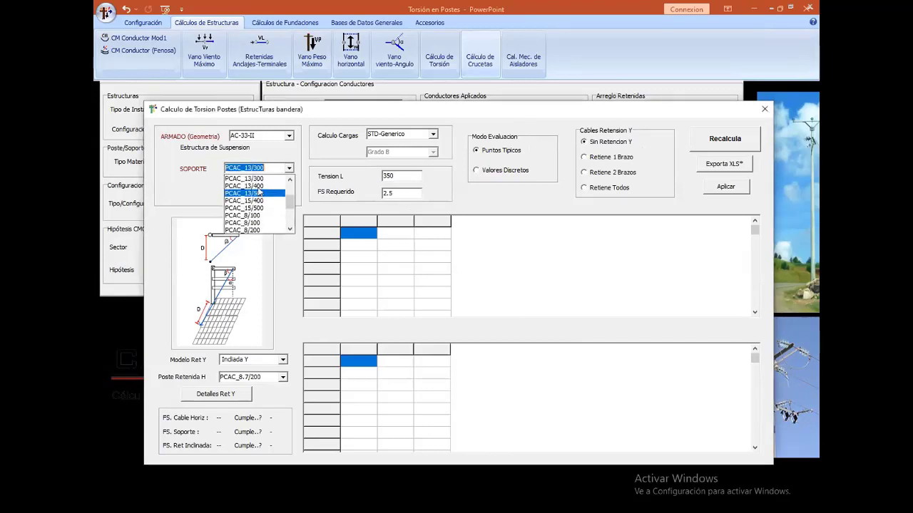
left_click(250, 186)
double_click(404, 177)
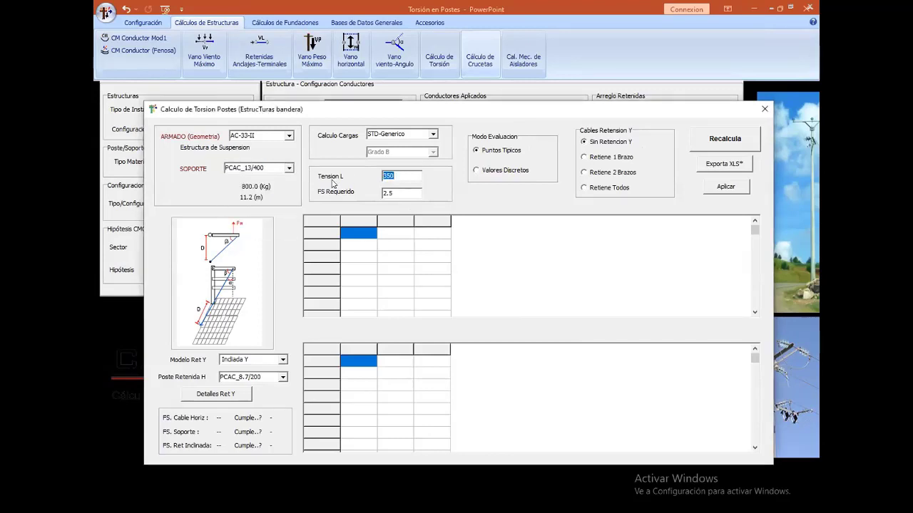
type("300")
left_click(713, 141)
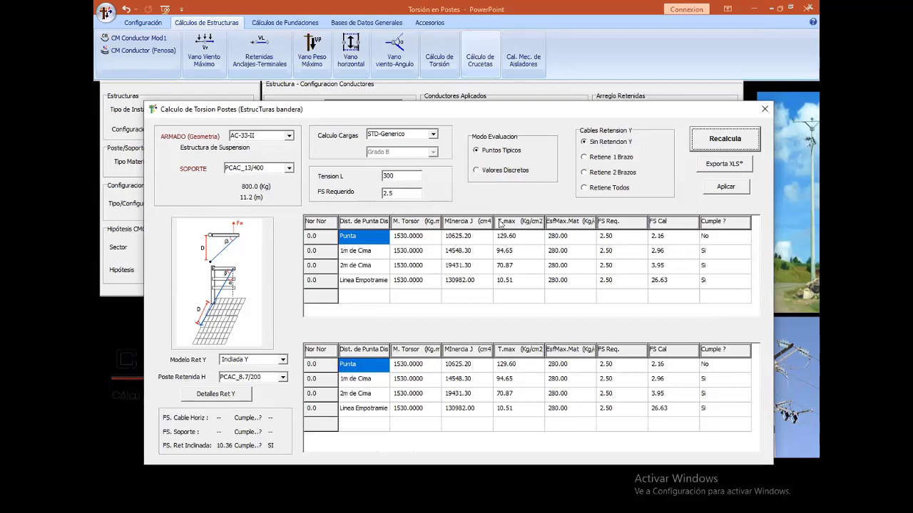
Set Tension L to 400 and recalculate the PCAC_13/400 pole's torsion against the required safety factor of 2.5
double_click(389, 177)
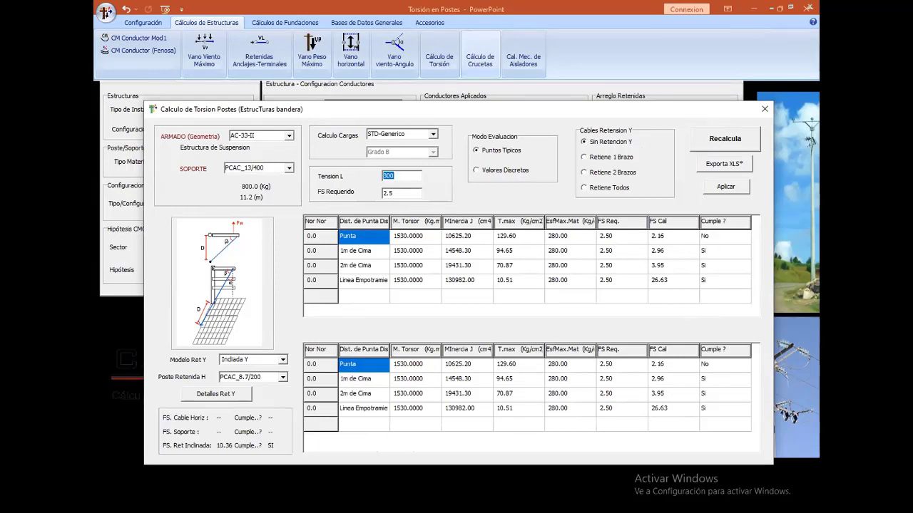
type("400")
left_click(714, 147)
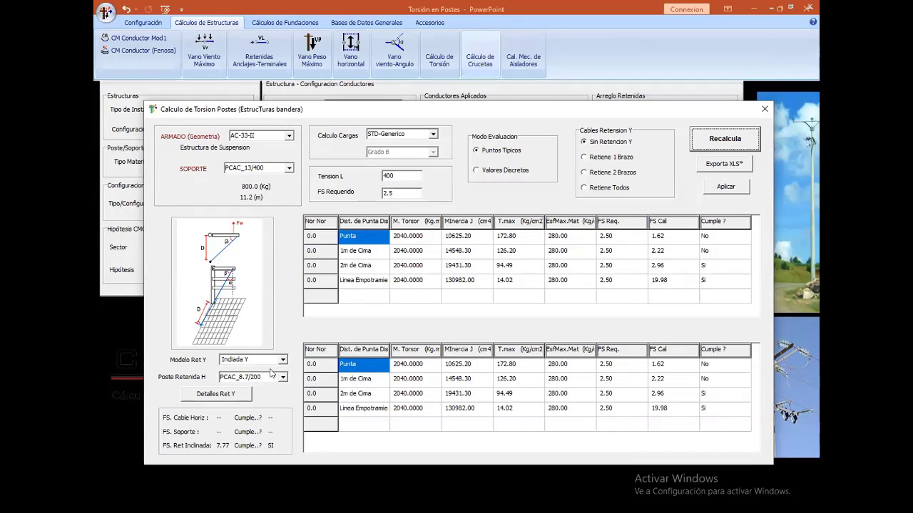
Set the Y guy arrangement to Horizontal-Poste CR with AGEHS1/4 guy cable and apply the guy parameters
left_click(232, 400)
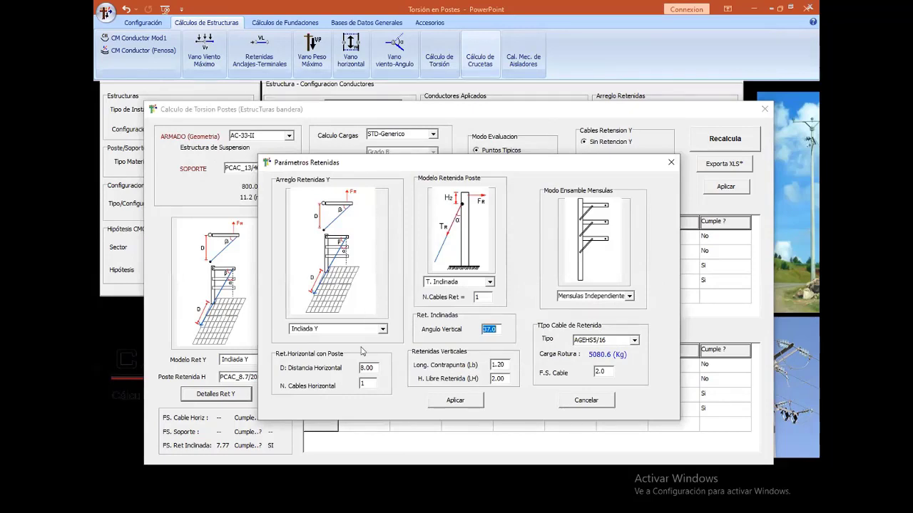
left_click(367, 118)
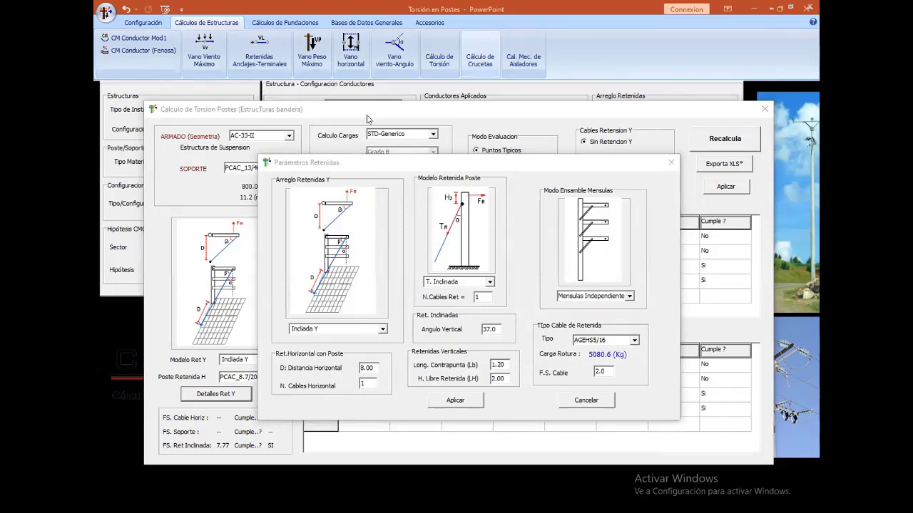
left_click(383, 328)
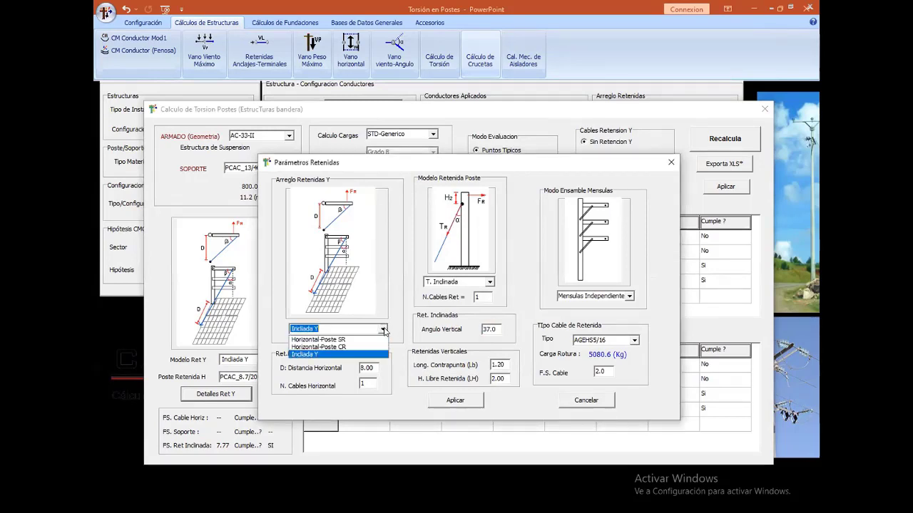
left_click(342, 340)
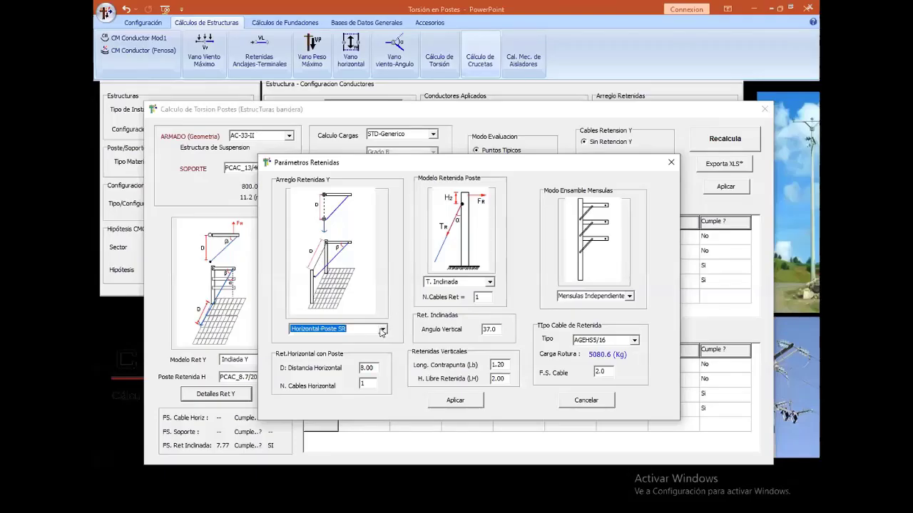
left_click(382, 329)
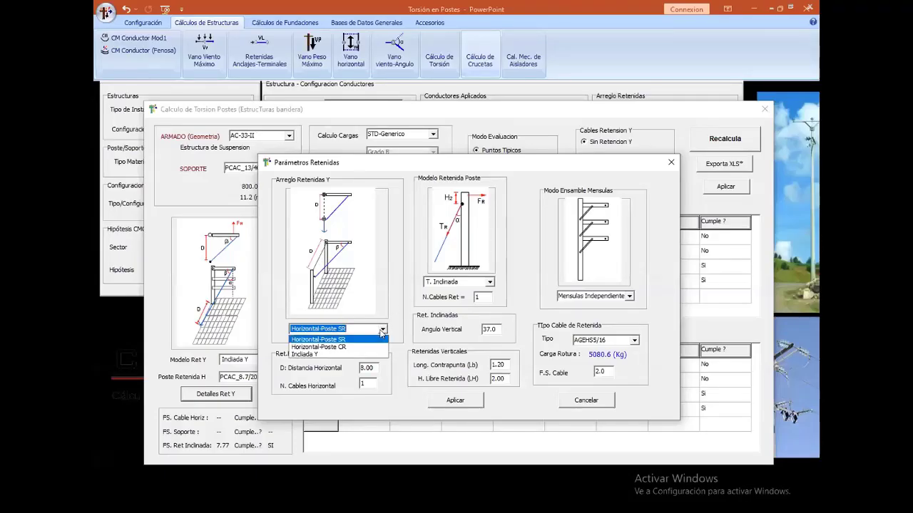
left_click(365, 347)
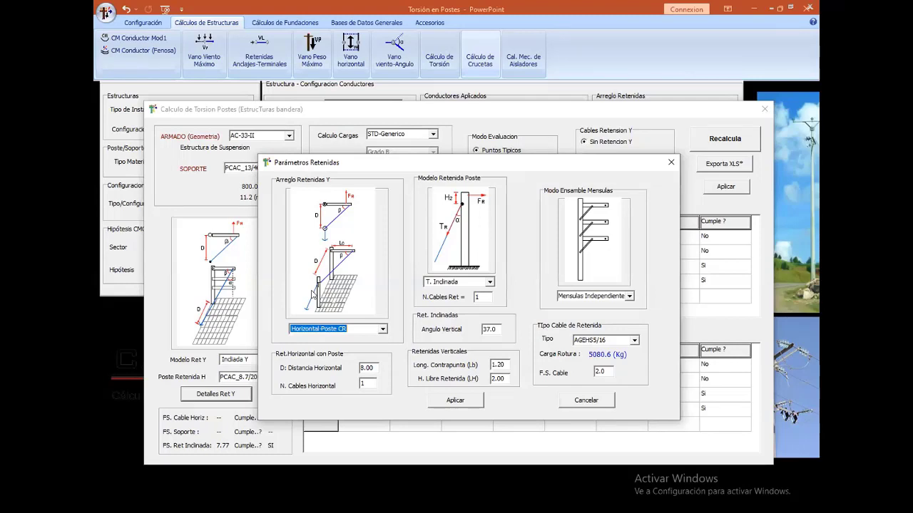
left_click(634, 340)
left_click(627, 356)
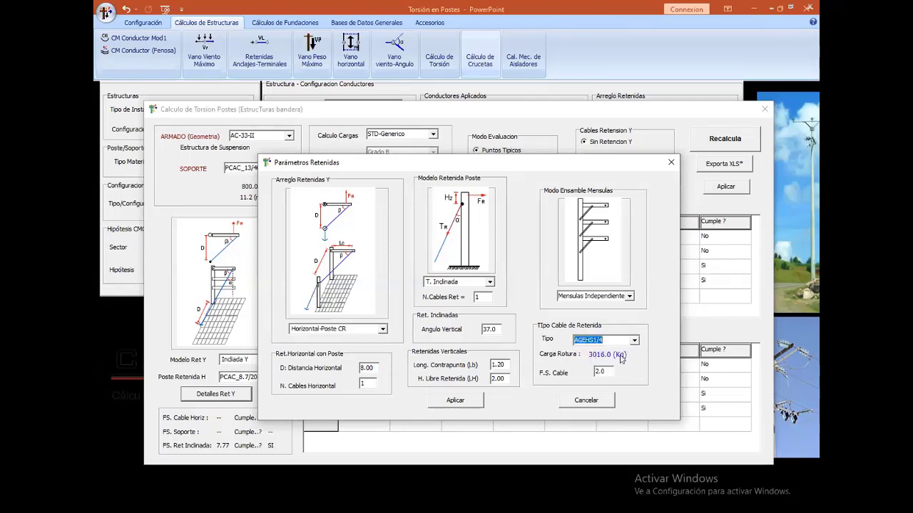
left_click(469, 403)
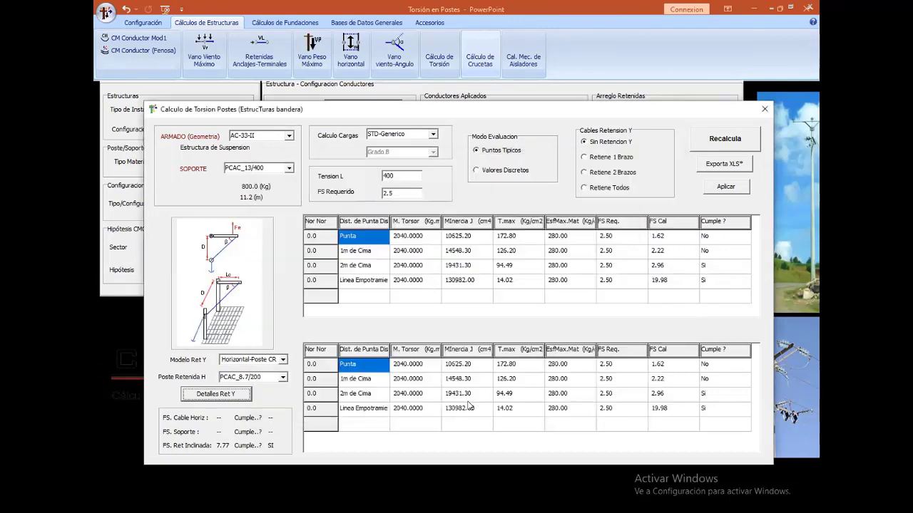
Recalculate the torsion with one arm retained and compare the calculated and required safety factors at the pole tip
left_click(602, 160)
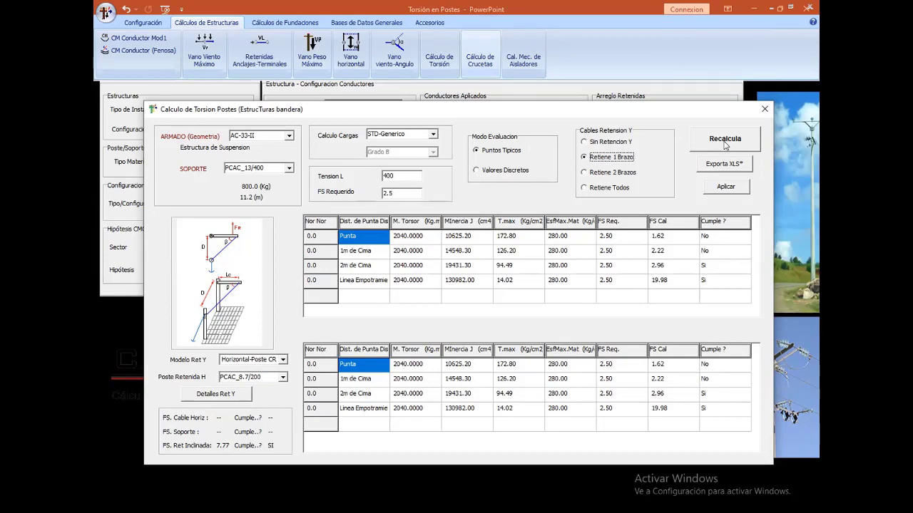
left_click(725, 143)
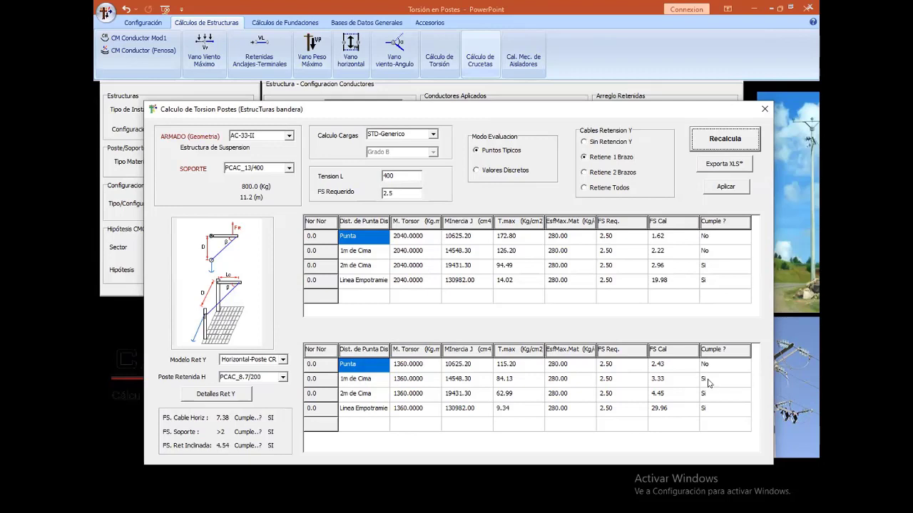
left_click(666, 365)
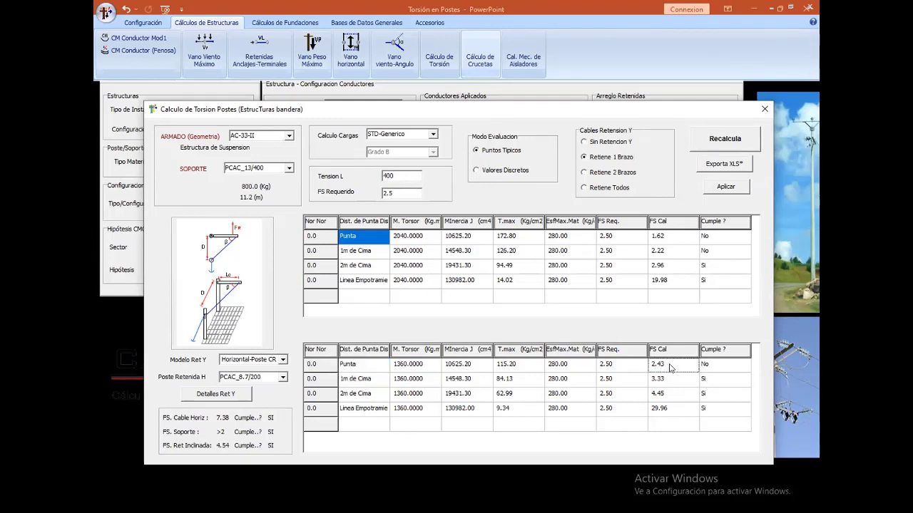
left_click(670, 365)
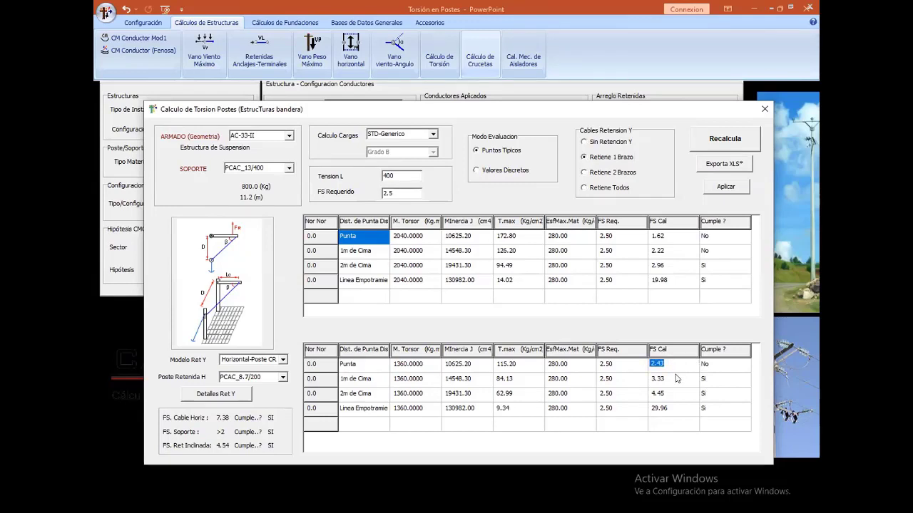
key("Tab")
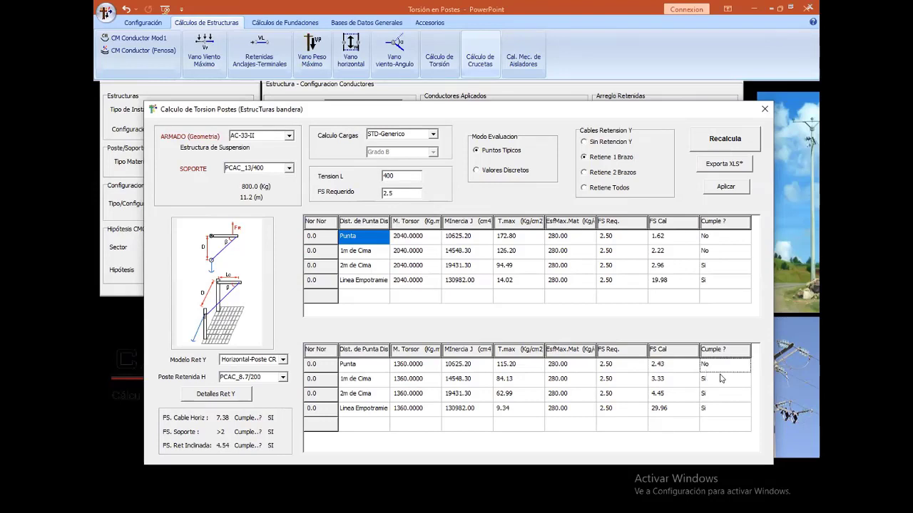
left_click(674, 369)
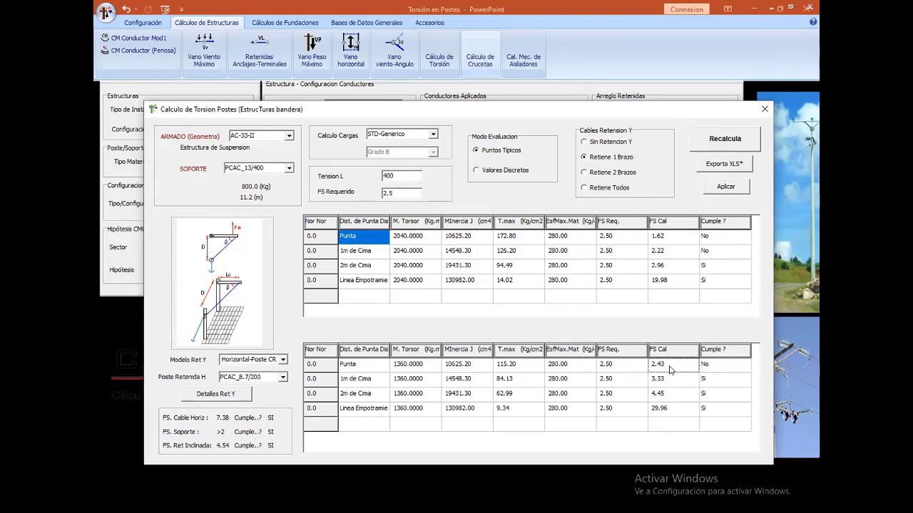
left_click(716, 369)
left_click(611, 368)
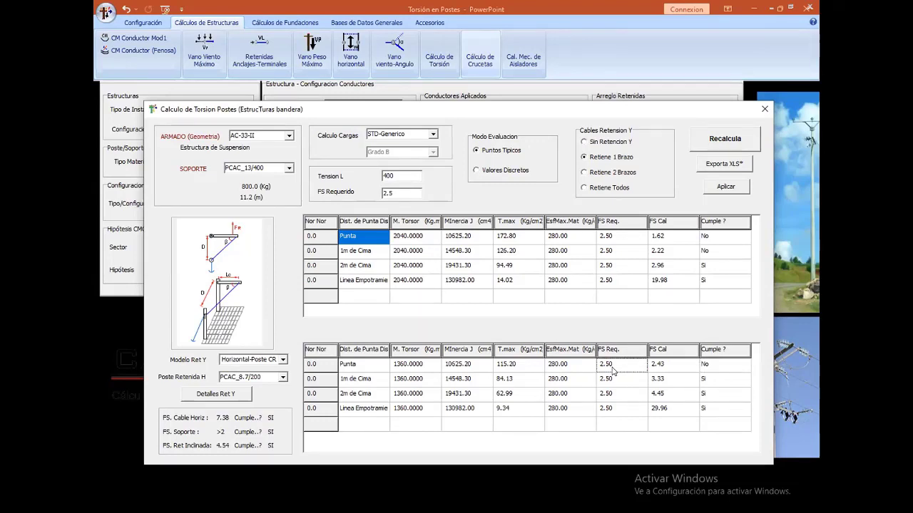
Recalculate the pole's torsion with guy cables retaining two arms
left_click(615, 174)
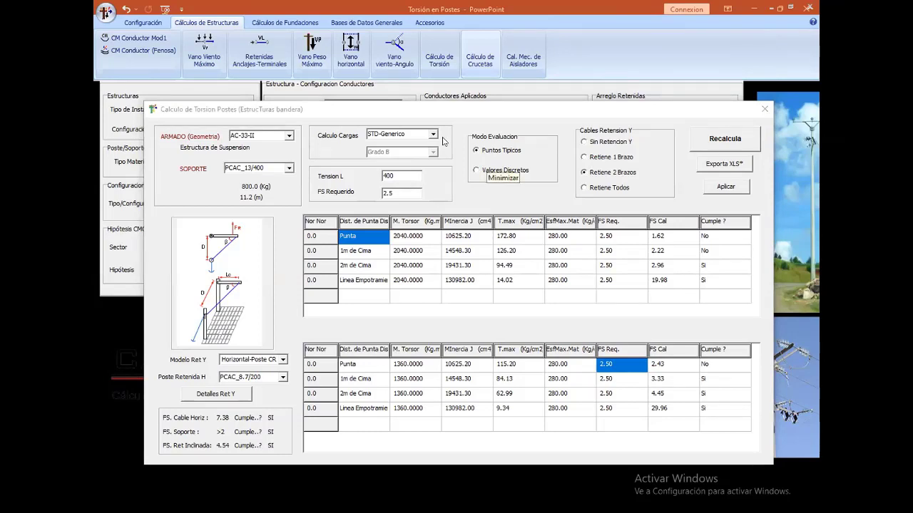
left_click(719, 142)
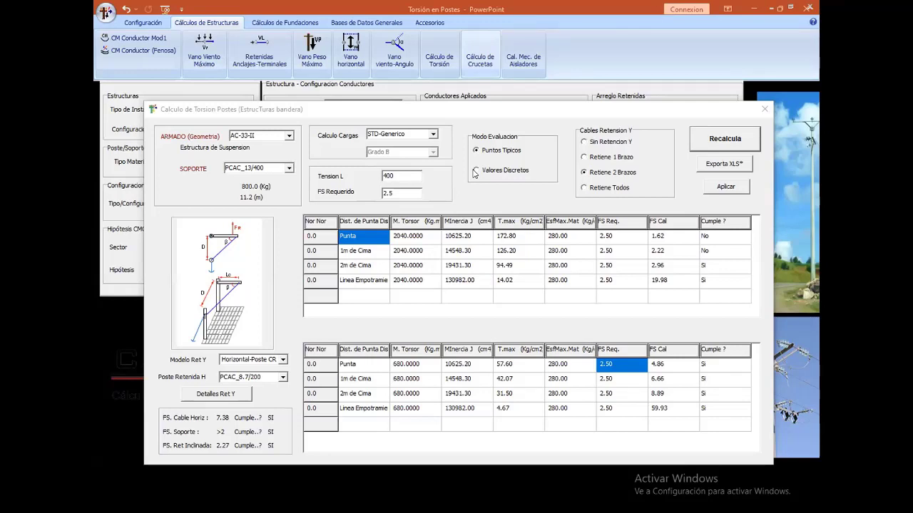
left_click(611, 189)
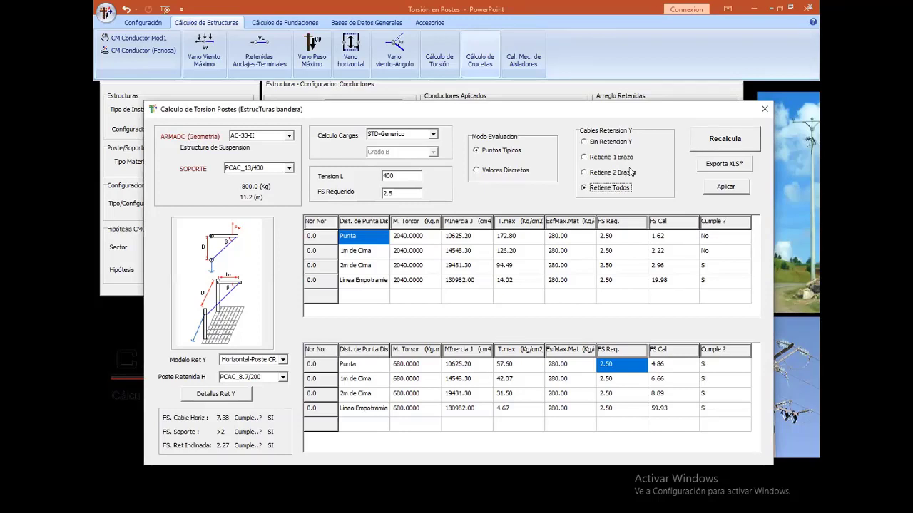
left_click(628, 173)
left_click(713, 145)
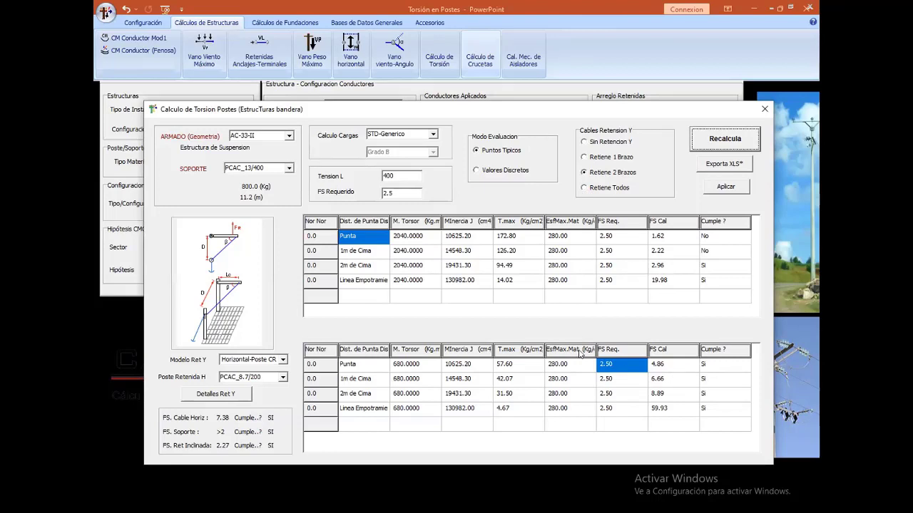
Set Tension L to 500 and recalculate the torsion with two arms retained
left_click(407, 176)
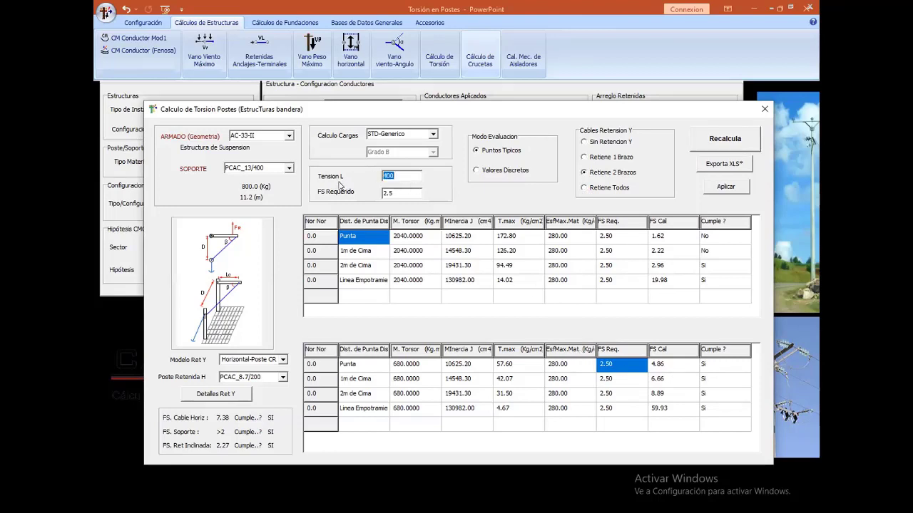
type("500")
left_click(709, 147)
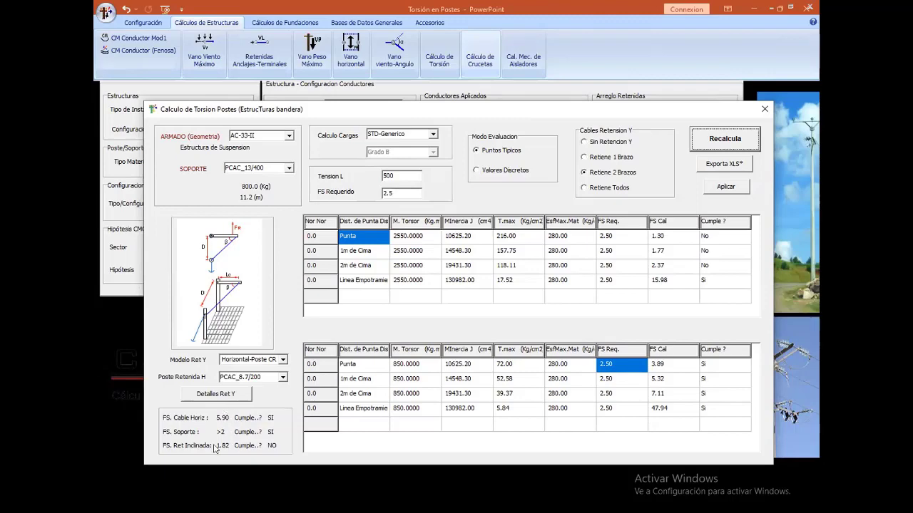
Try the AGEHS5/16 guy cable in the guy parameters and recalculate the guy safety factors
left_click(215, 394)
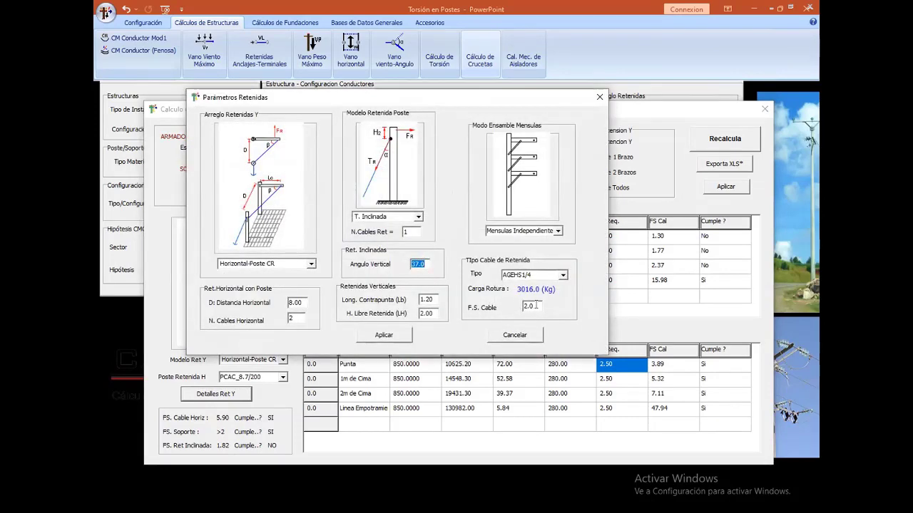
left_click(562, 276)
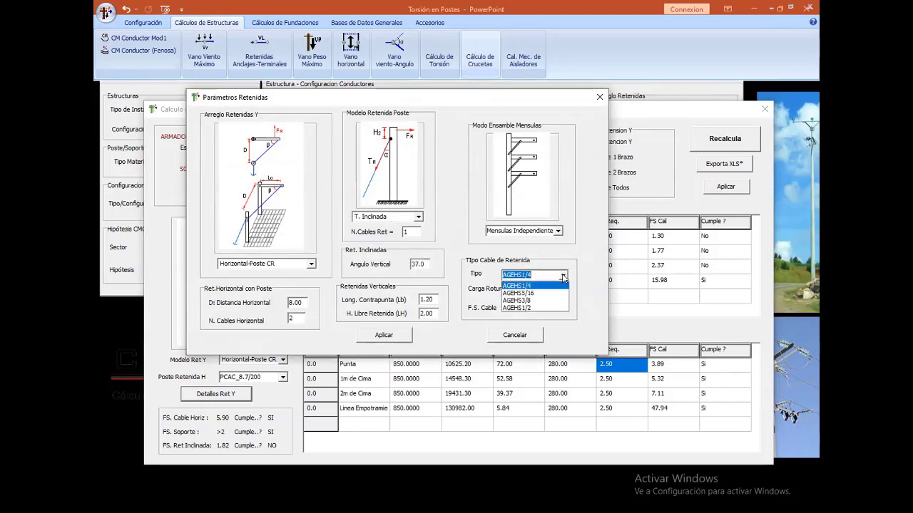
left_click(553, 293)
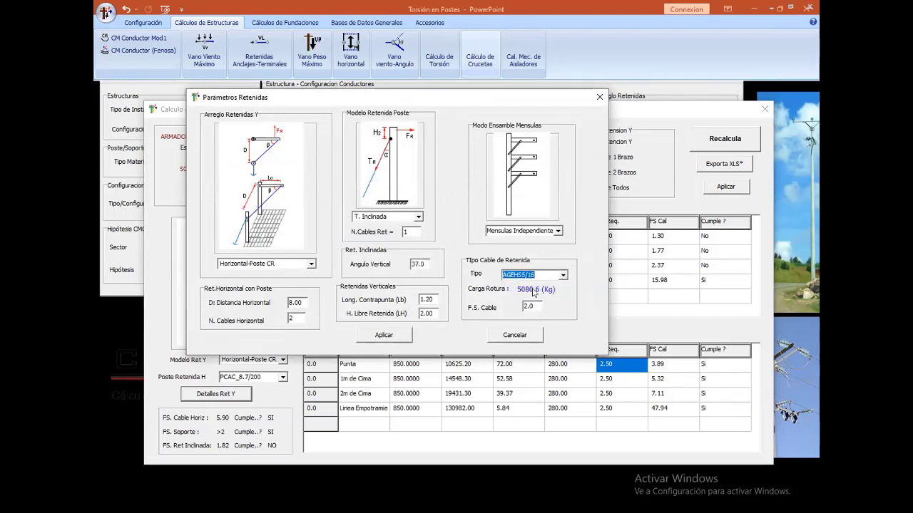
left_click(385, 335)
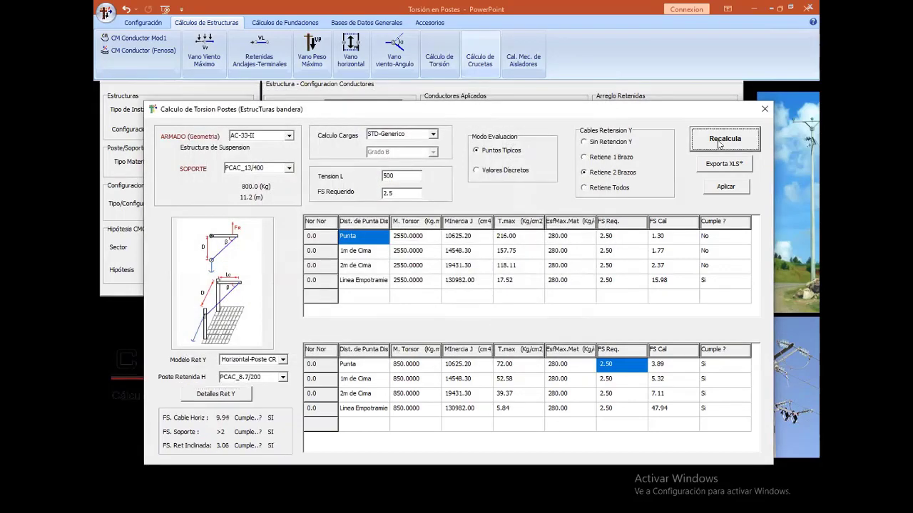
Set the guy cable type to AGEHS1/4 with 2 inclined guy cables, apply the parameters and recalculate
left_click(218, 395)
left_click(567, 289)
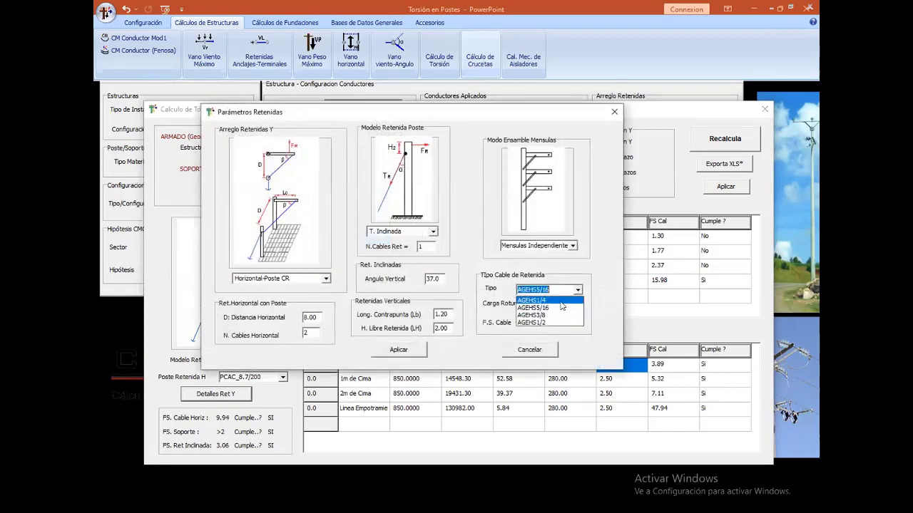
left_click(562, 305)
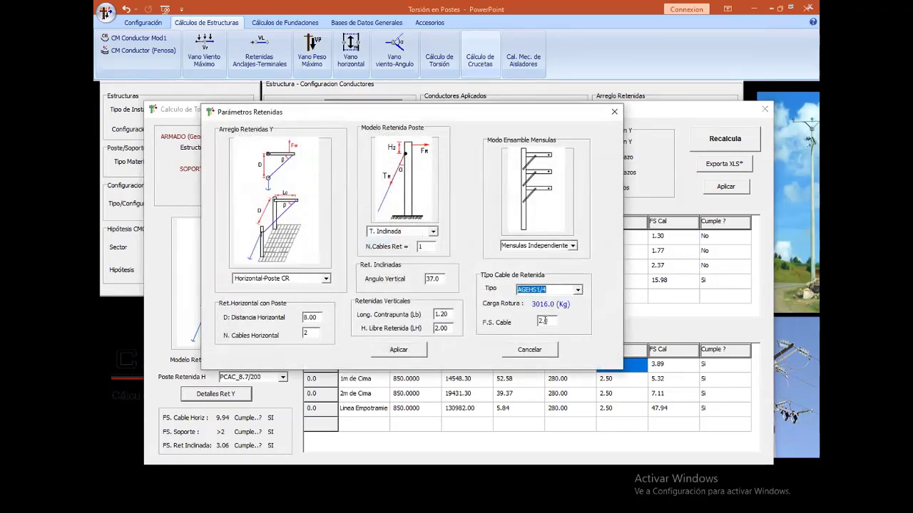
left_click(420, 247)
type("2")
left_click(412, 350)
left_click(704, 142)
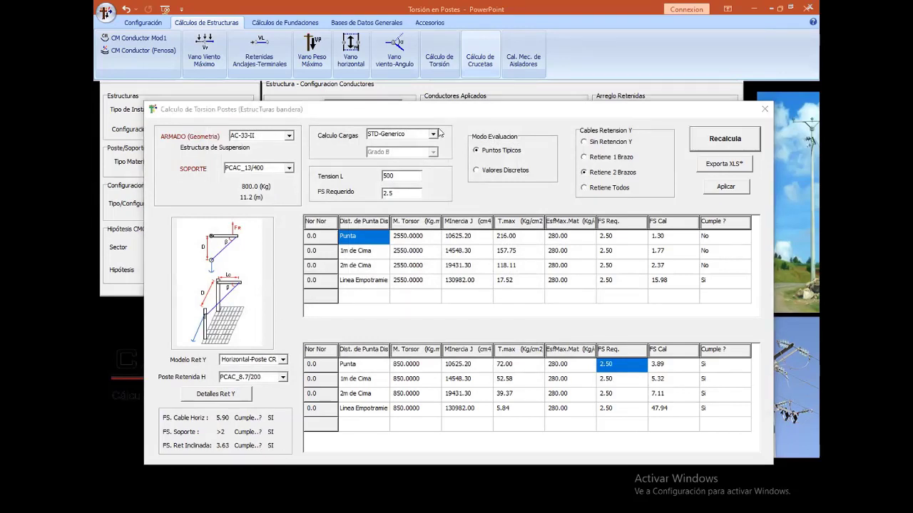
Review the guy parameters, change the Y guy model to Incliada Y and recalculate the torsion
left_click(230, 398)
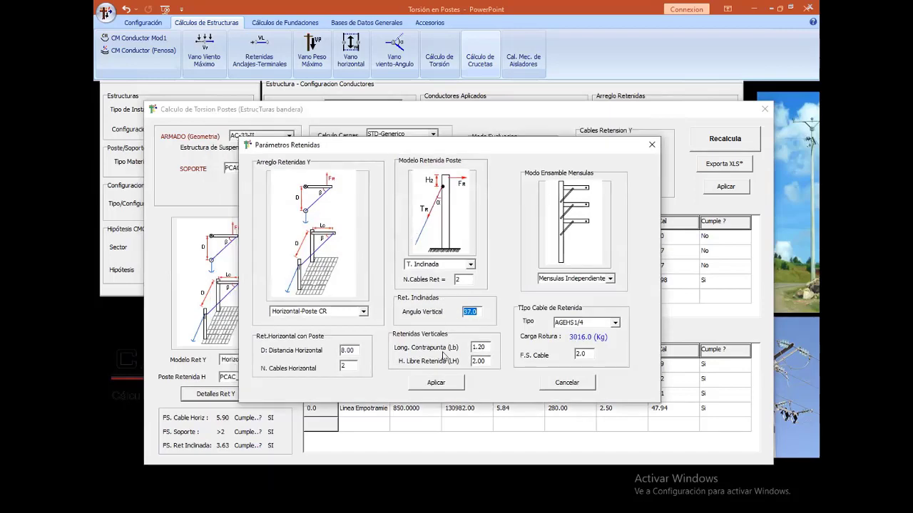
left_click(415, 365)
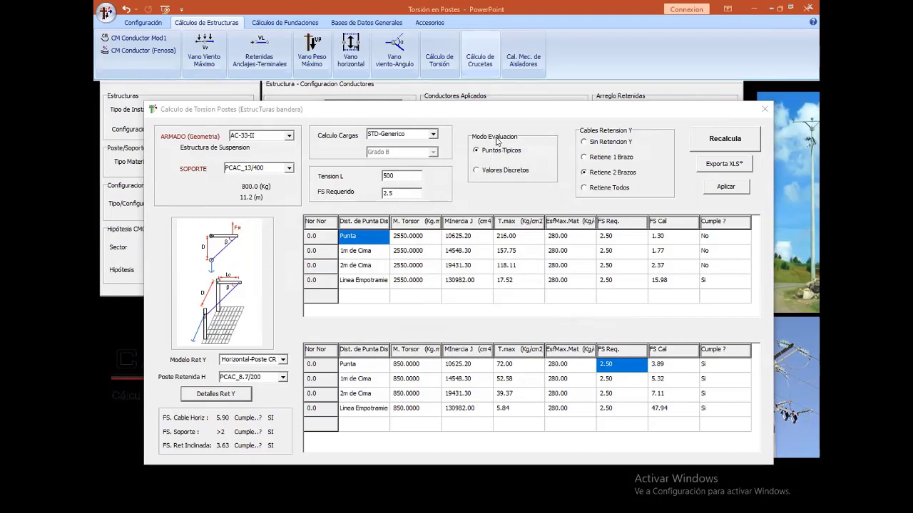
left_click(283, 360)
left_click(265, 386)
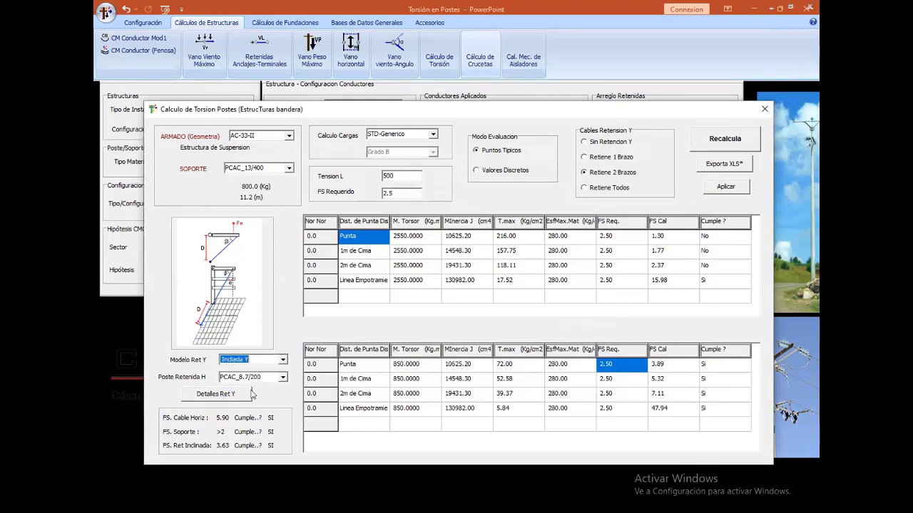
left_click(727, 139)
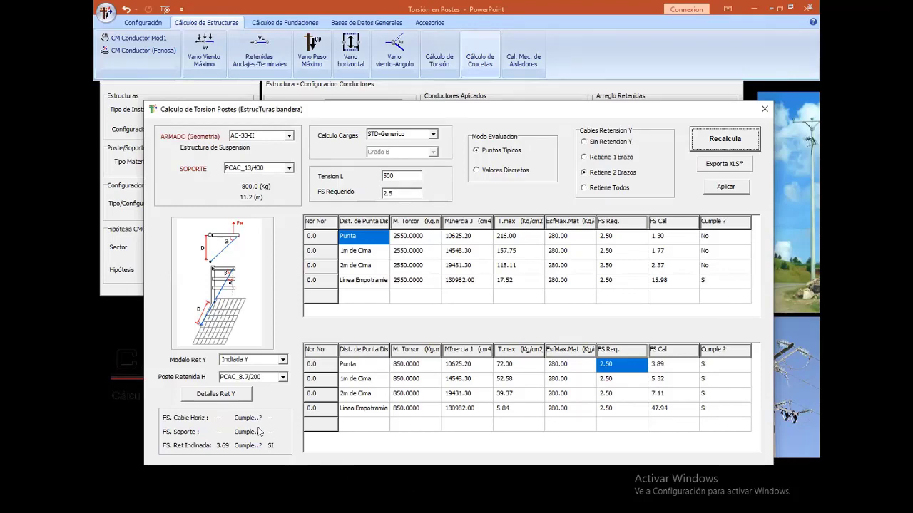
Change the Y guy arrangement to Horizontal-Poste CR in the guy parameters, apply it and recalculate the torsion
left_click(235, 396)
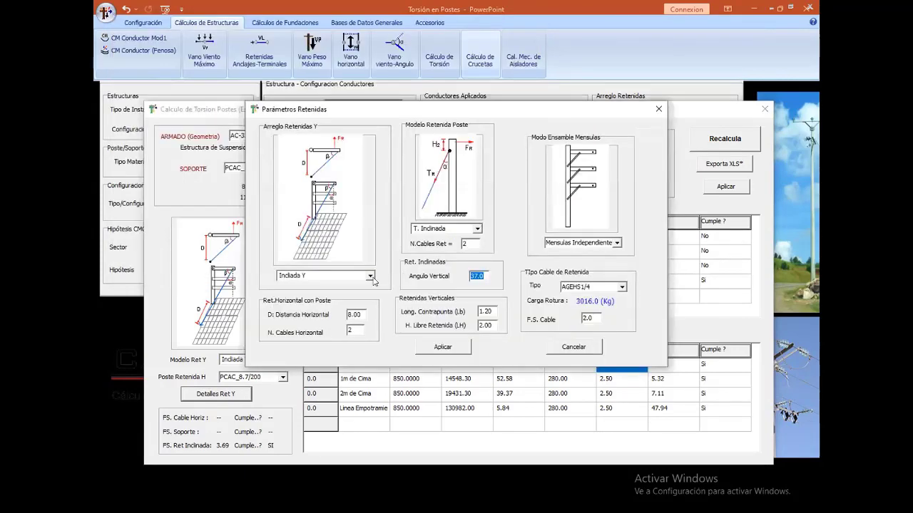
left_click(371, 277)
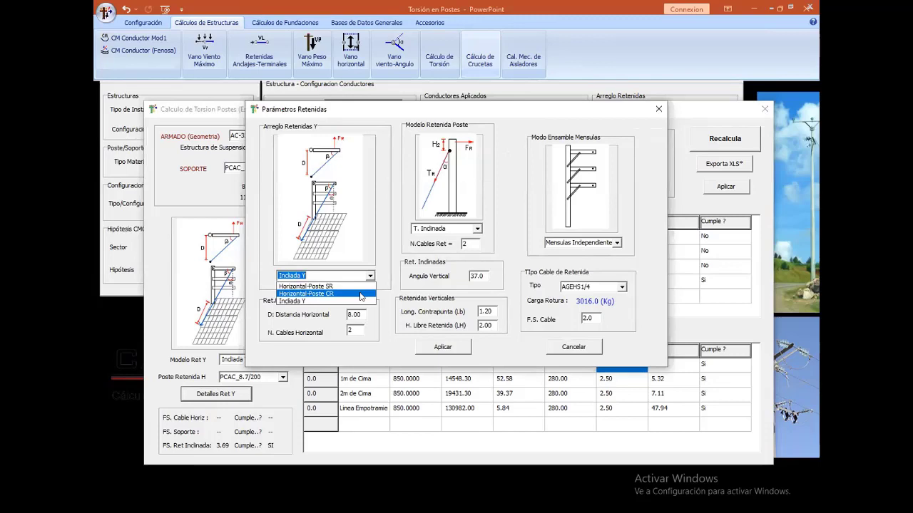
left_click(360, 293)
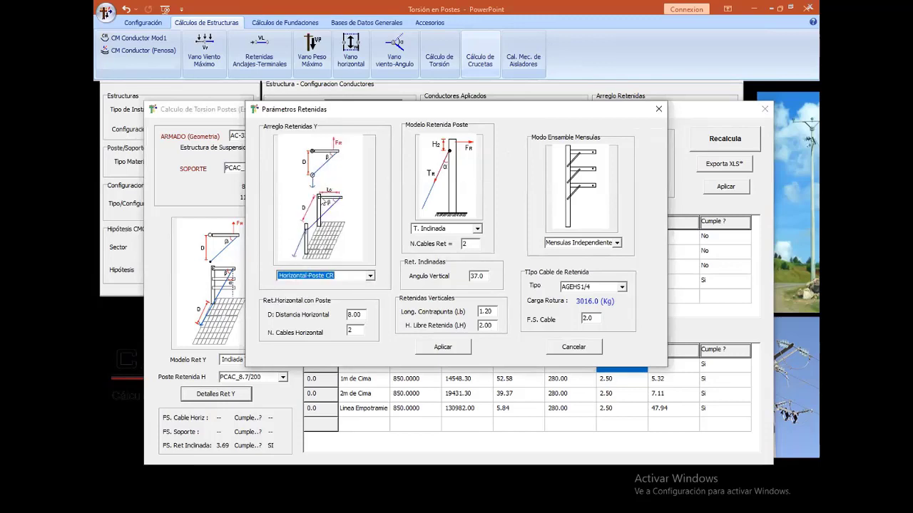
left_click(443, 348)
left_click(730, 142)
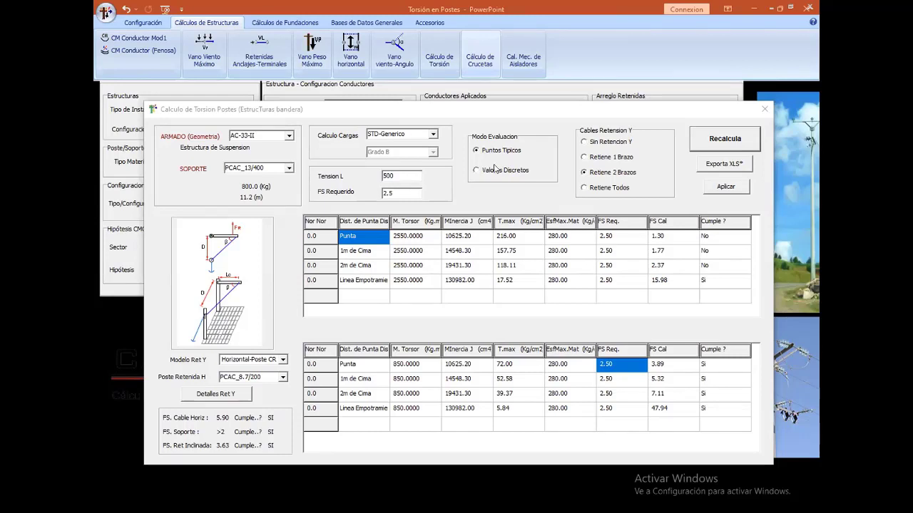
Set the pole guy model to T. Vertical in the guy parameters and apply it
left_click(225, 393)
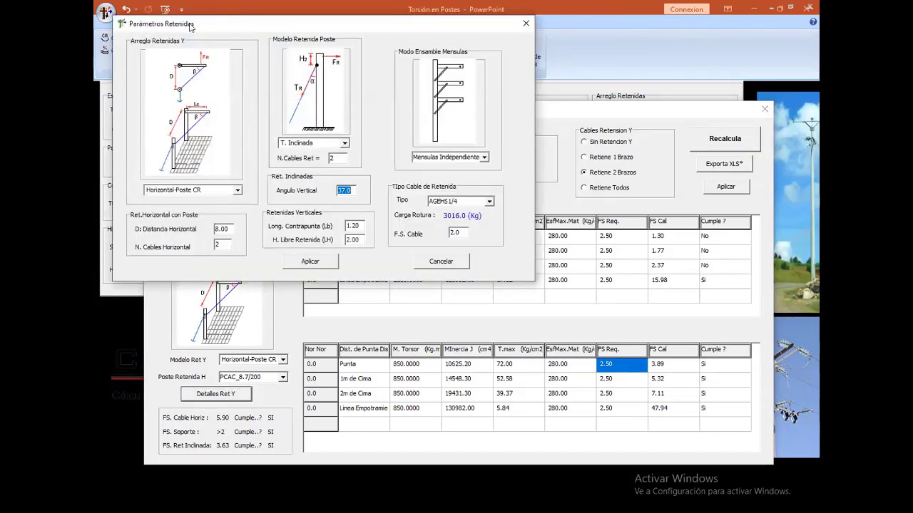
left_click_drag(192, 27, 289, 121)
left_click(441, 237)
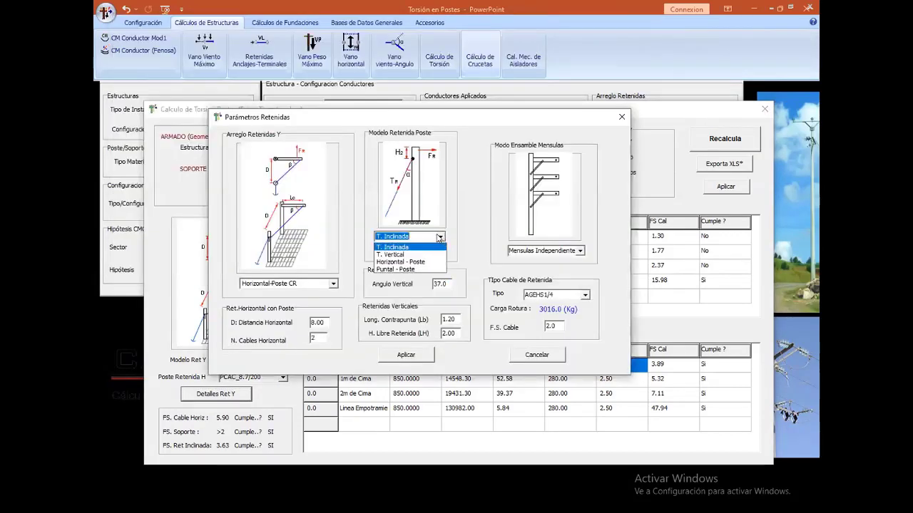
left_click(434, 254)
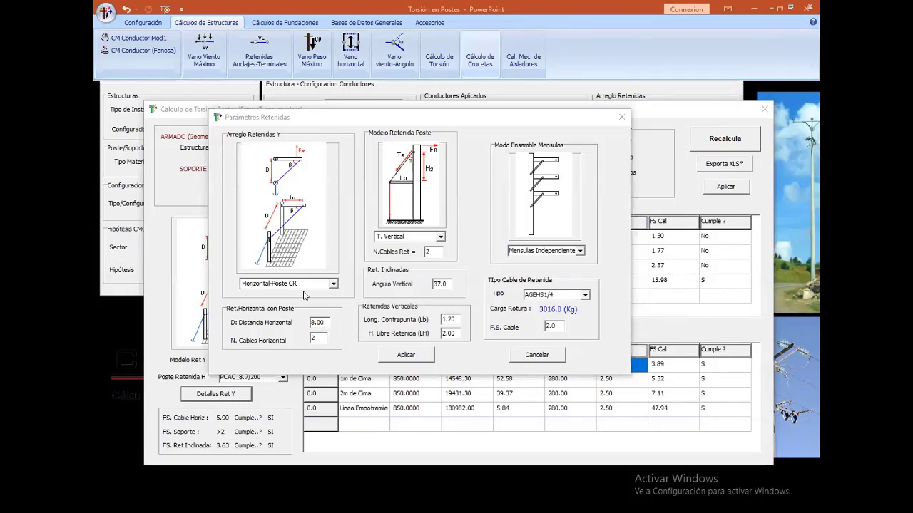
left_click(440, 237)
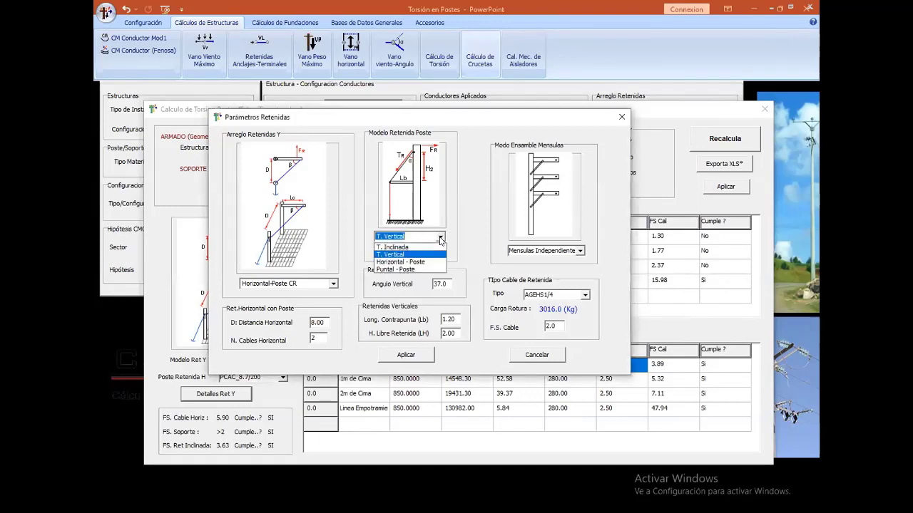
left_click(440, 240)
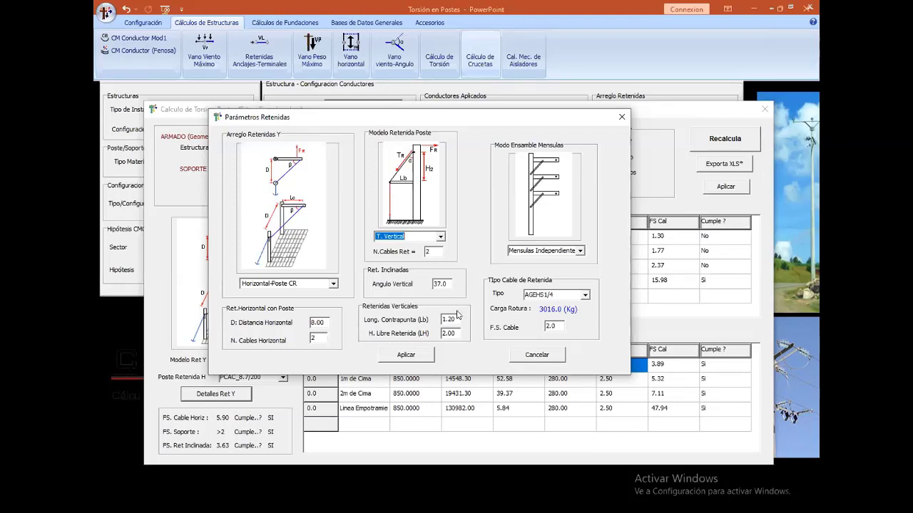
left_click(430, 356)
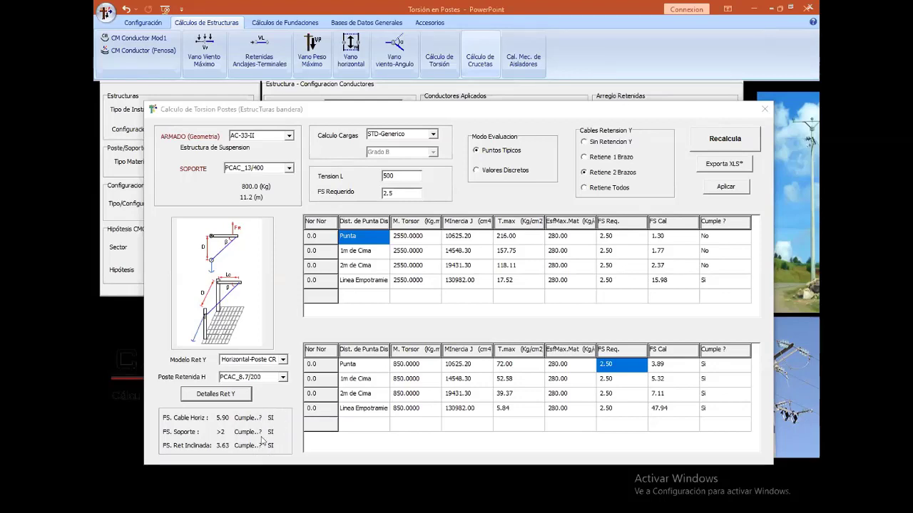
Reopen the guy parameters, choose a different pole guy model and apply the parameters
left_click(226, 392)
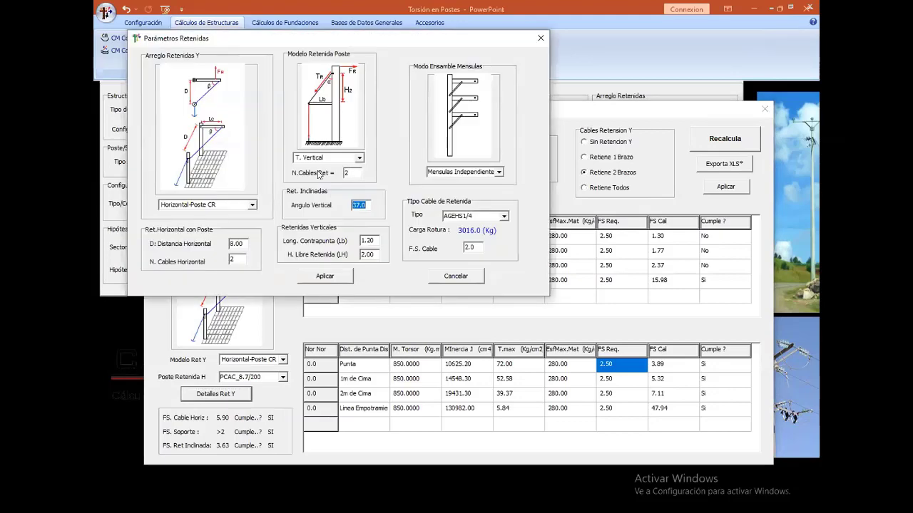
key("shift+Tab")
key("shift+Tab")
key("alt+Down")
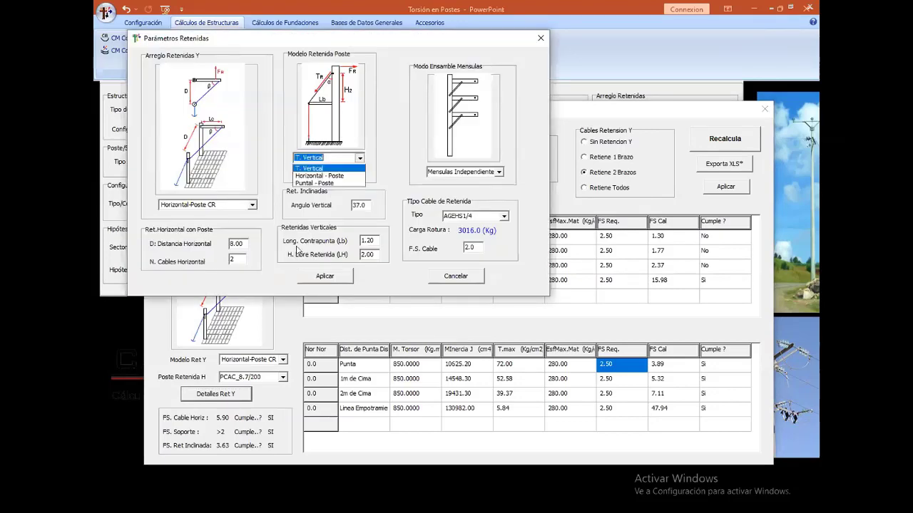
key("Down")
key("Return")
left_click(315, 278)
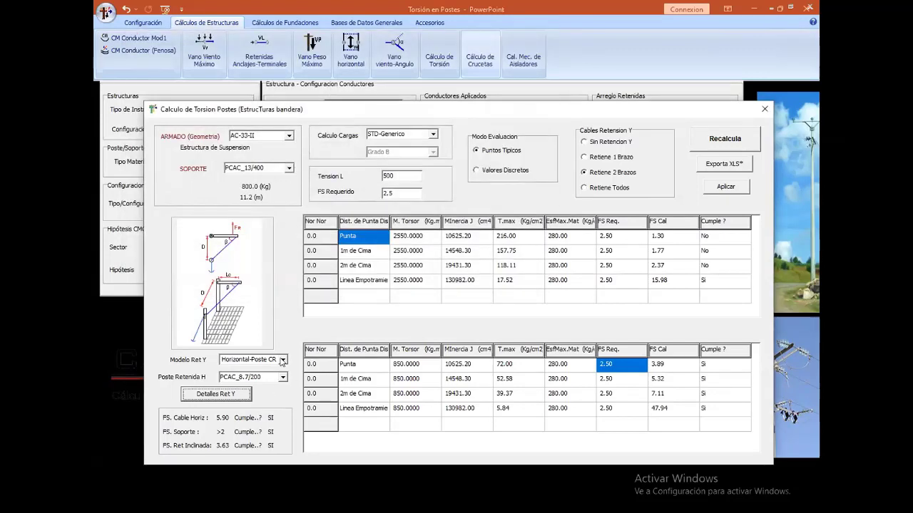
Change the Y guy model to Incliada Y and recalculate the torsion
left_click(283, 359)
left_click(269, 385)
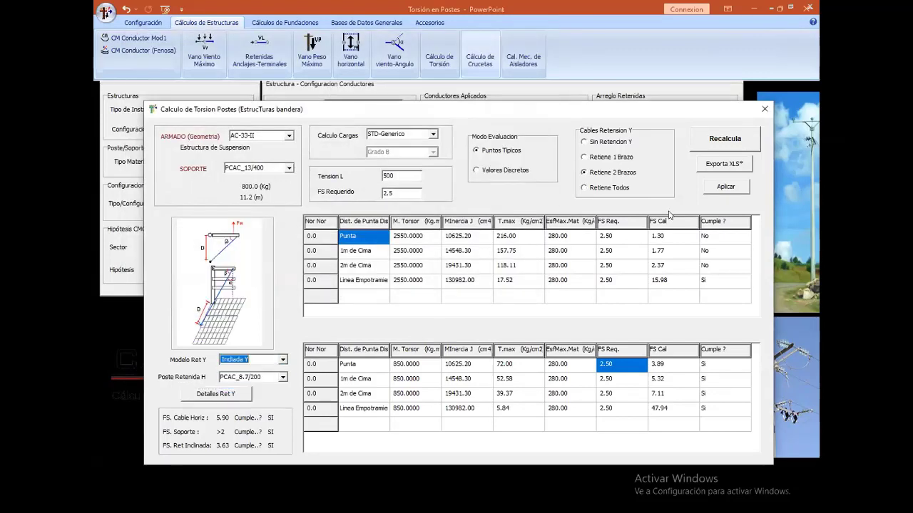
left_click(712, 143)
Examine the guy parameters of the inclined Y arrangement alongside the guy safety factors, and close the dialog
left_click(240, 397)
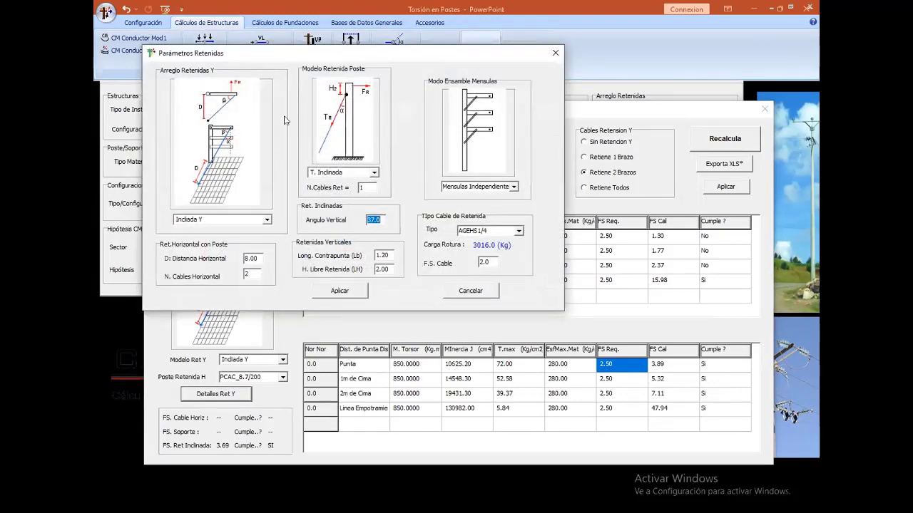
left_click_drag(363, 59, 385, 114)
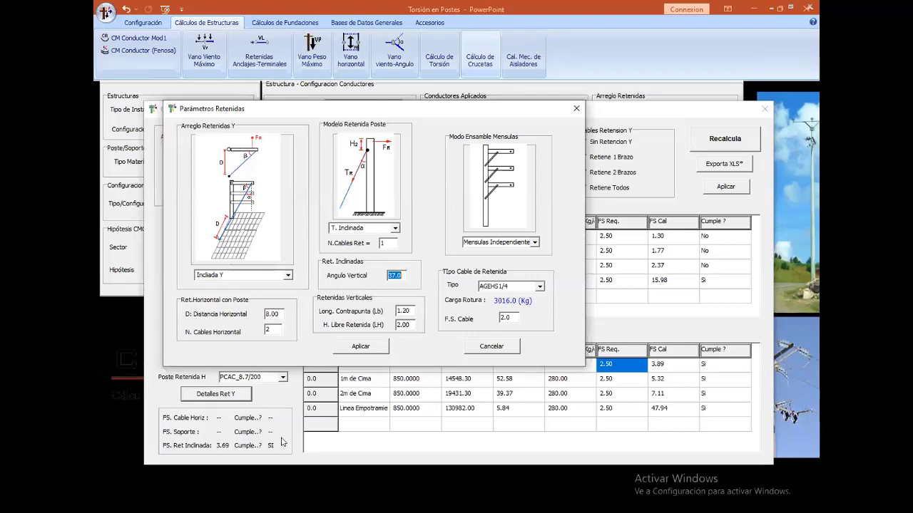
key("Return")
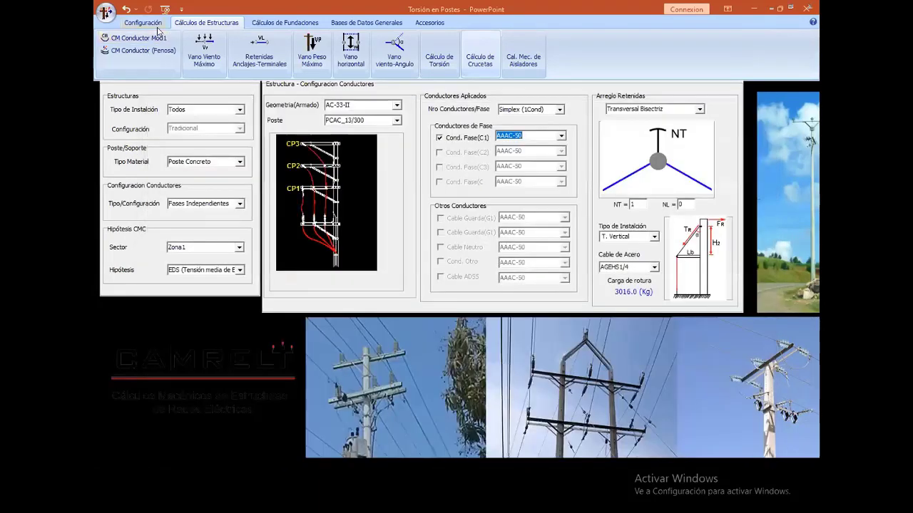
Check the maximum torsion stress limit for concrete poles in the general configuration's safety factors and close without saving
left_click(143, 22)
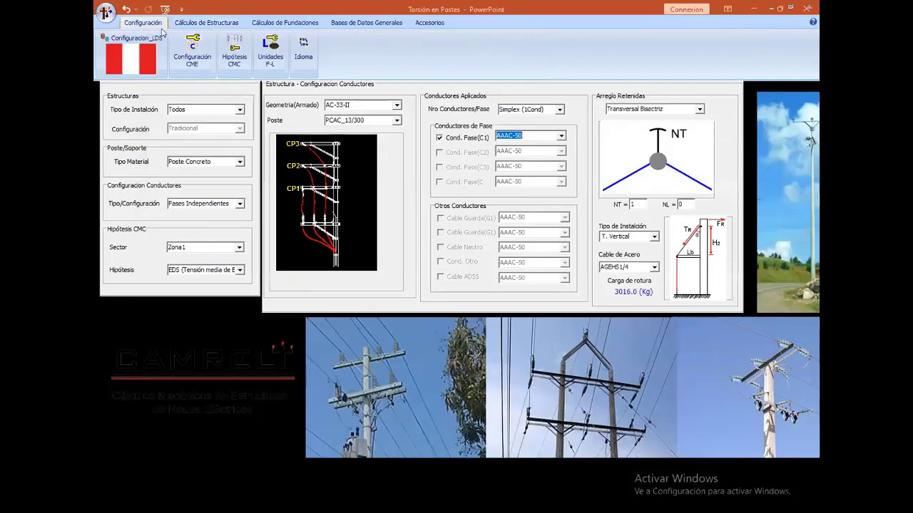
left_click(202, 54)
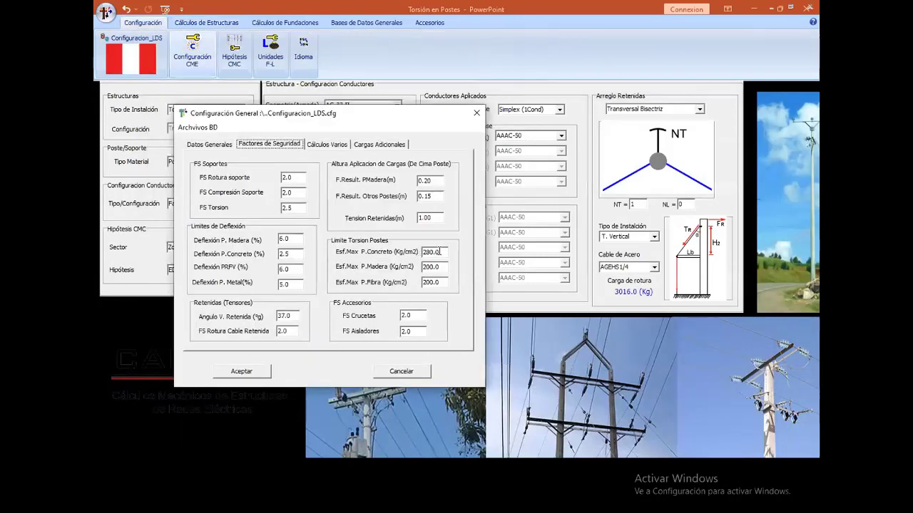
left_click_drag(439, 251, 421, 252)
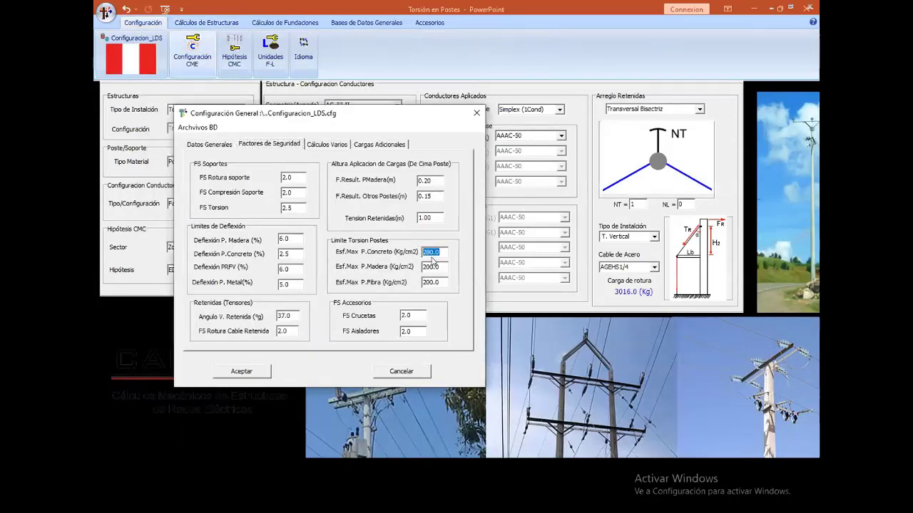
left_click(401, 372)
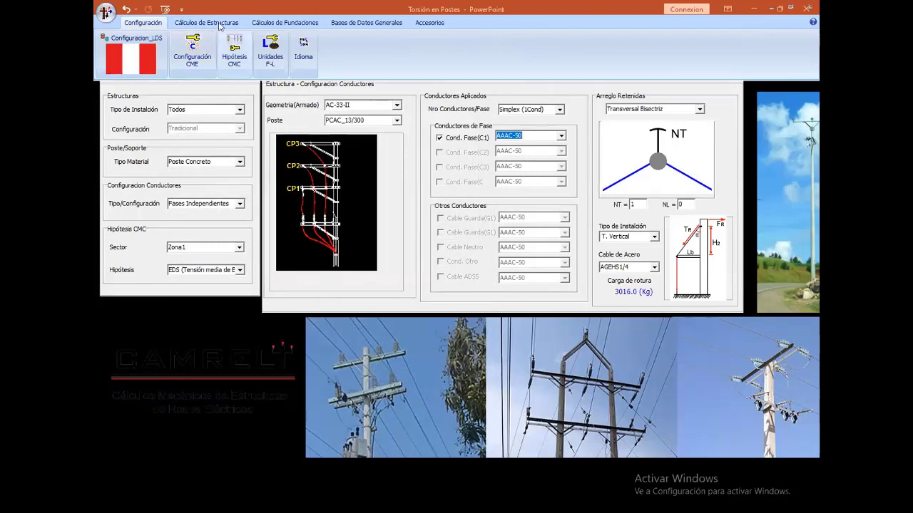
Reopen the general configuration to review the safety factors and torsion limits, and close it without changes
left_click(220, 26)
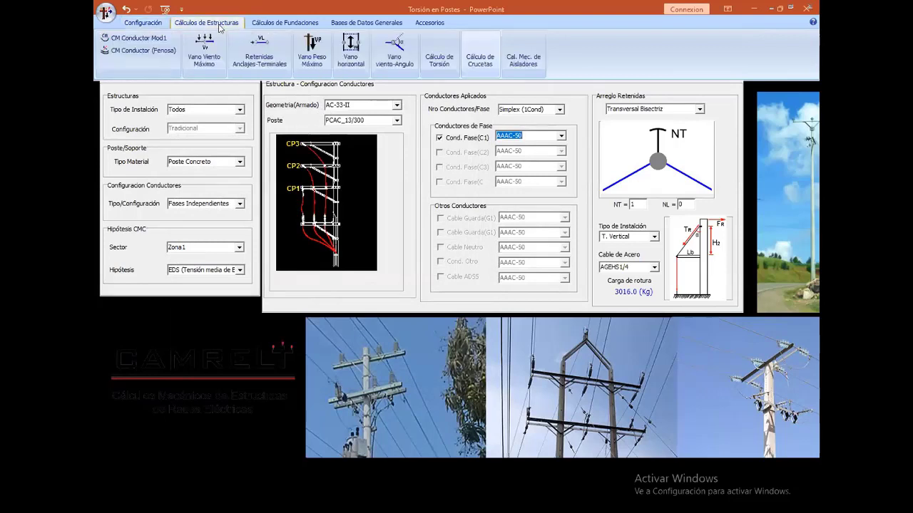
left_click(254, 57)
left_click(143, 22)
left_click(193, 54)
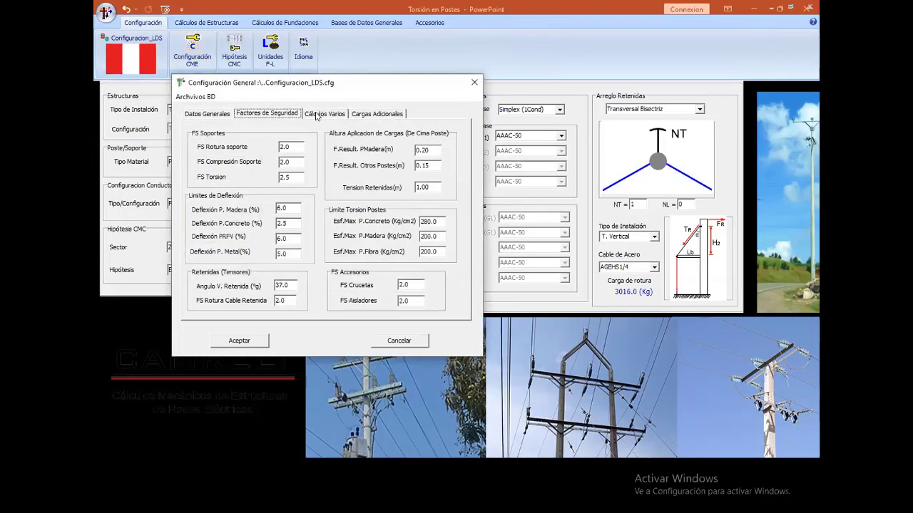
left_click(424, 387)
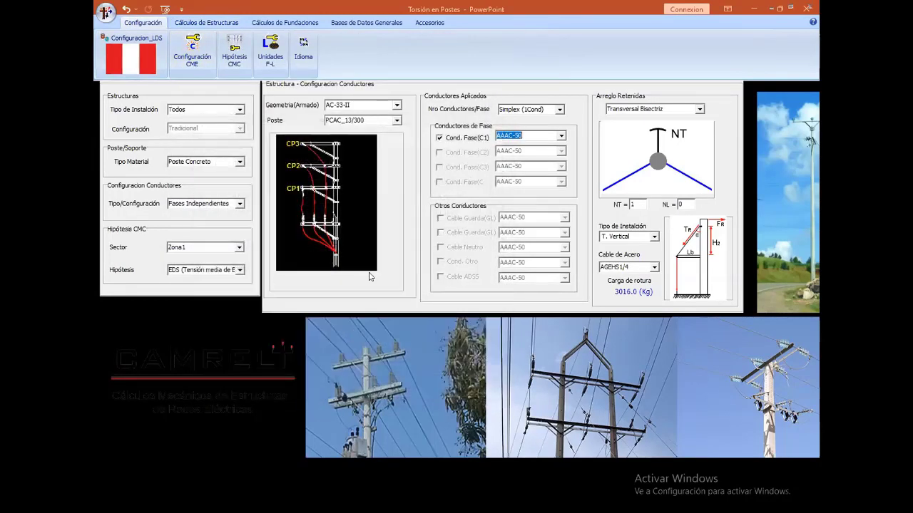
Open the flag-structure pole torsion calculation again and run it for assembly AC-33-II
left_click(222, 25)
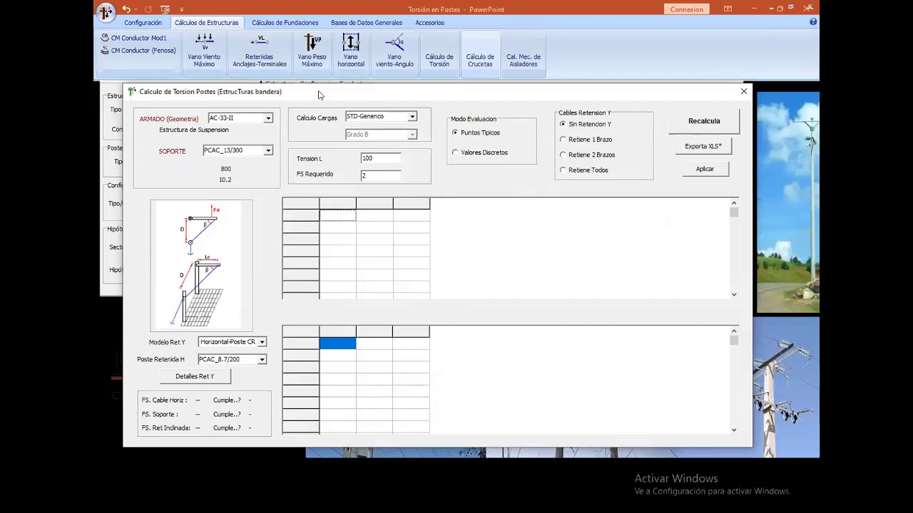
left_click(677, 125)
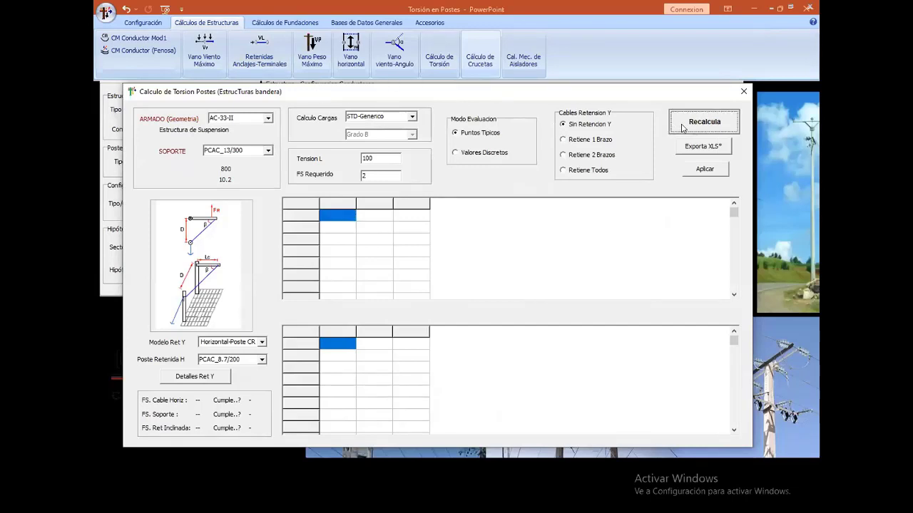